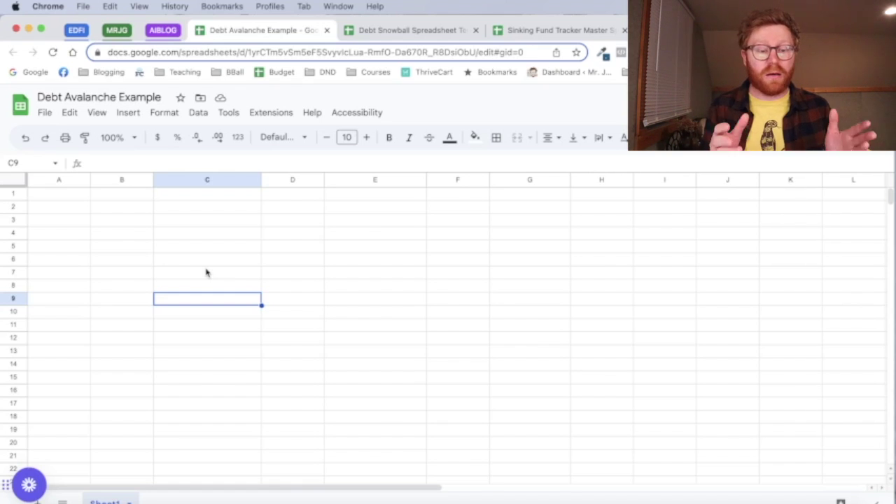
Enter the column header Payment in cell B1
click(130, 201)
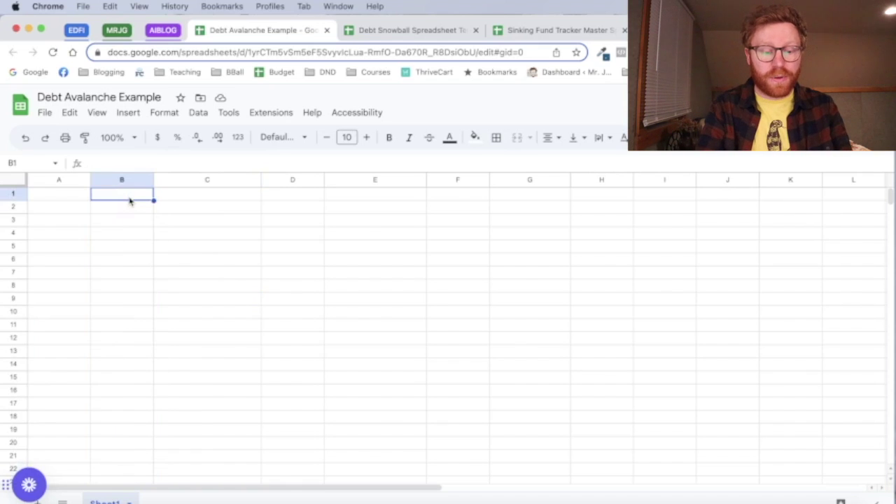
text(PyM)
key(BackSpace)
key(BackSpace)
text(A)
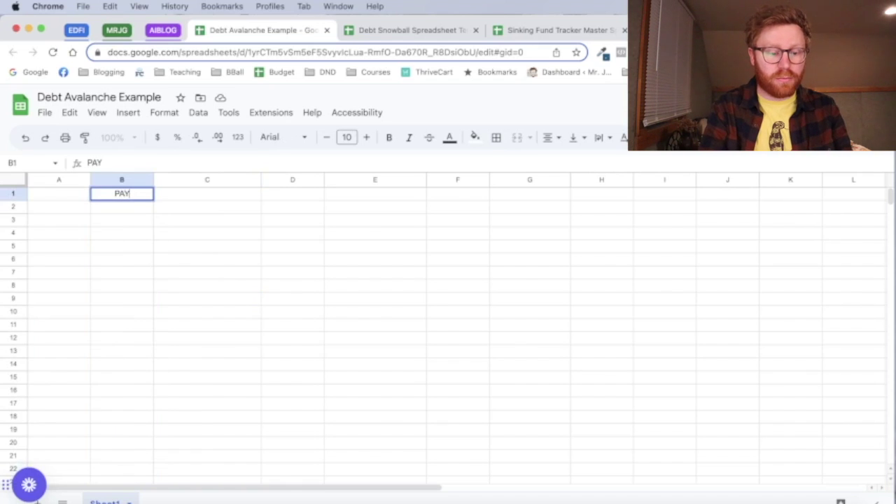
text(yment)
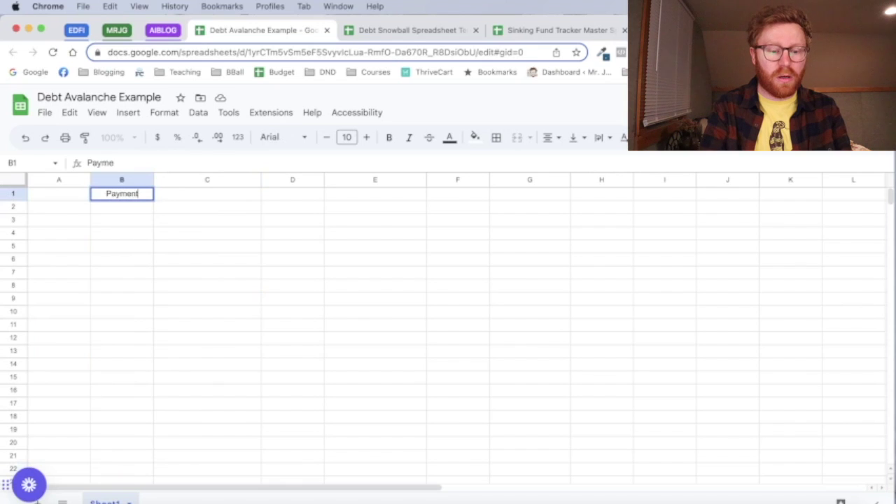
key(Tab)
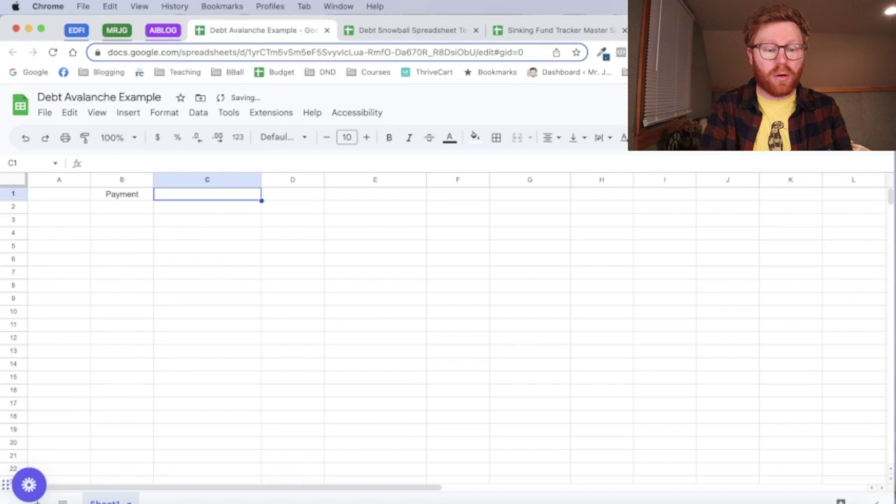
Enter the column header "Debt 1 - 15%" in cell C1
text(Loan)
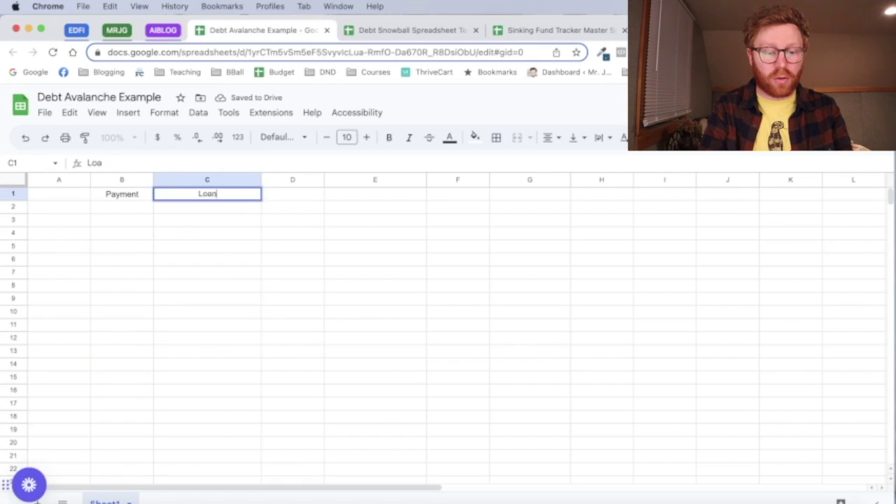
key(BackSpace)
key(BackSpace)
key(BackSpace)
text(Debt 1)
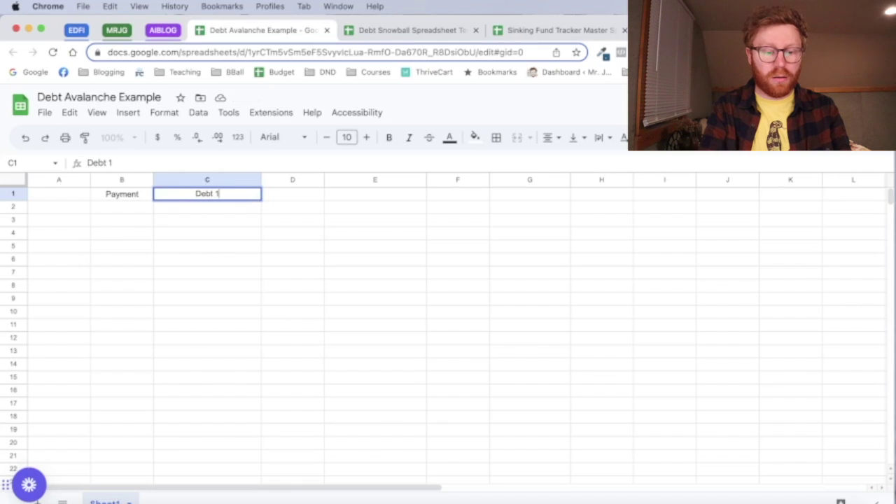
text( - 15%)
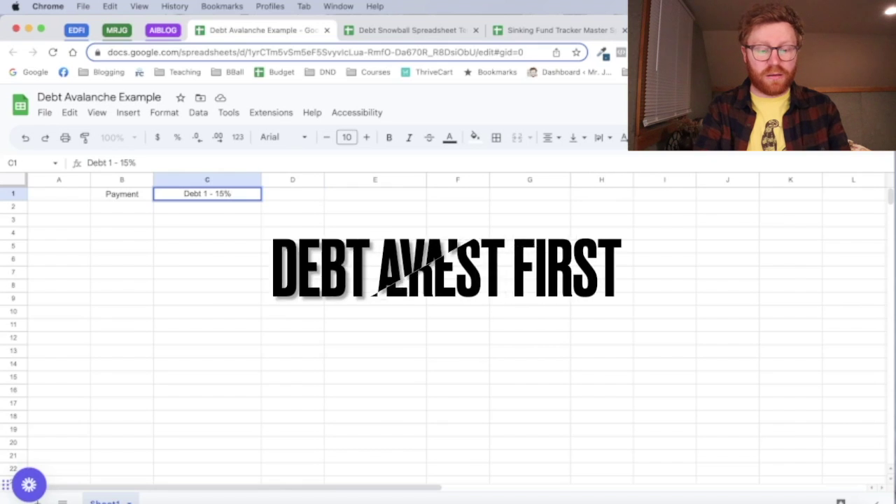
Add the header Payment in D1 and "Debt 2 - 7%" in E1
key(Tab)
text(Payment)
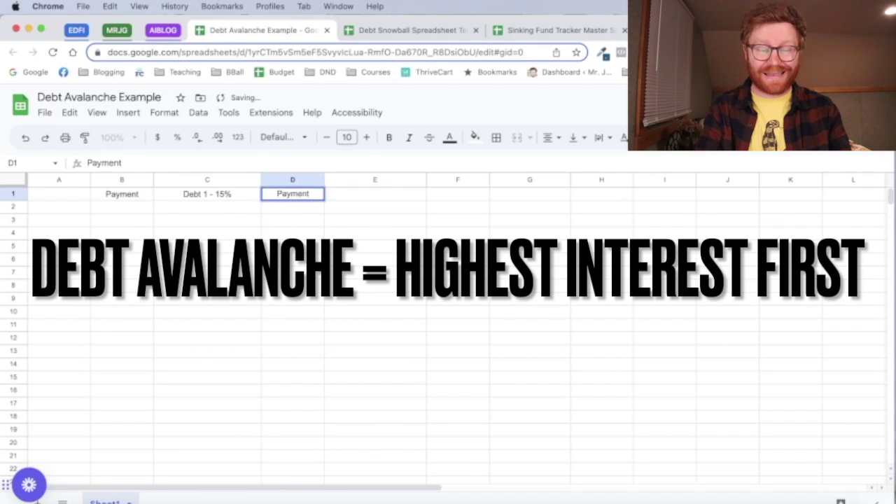
key(Tab)
text(Debt)
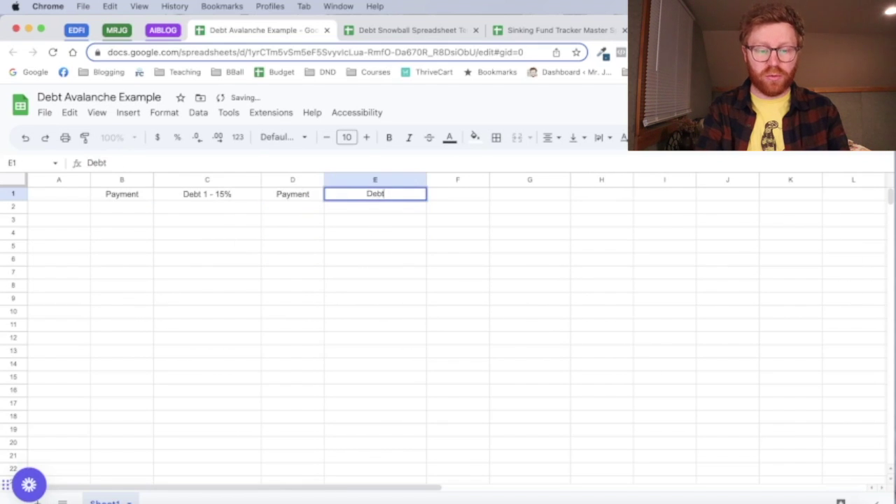
text( 2 - 7%)
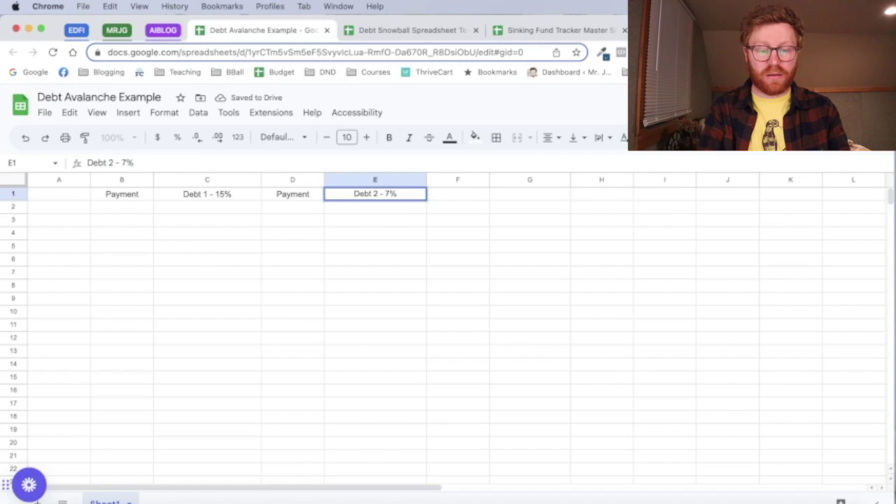
Add the header Payment in F1 and "Debt 3 - 5%" in G1
key(Tab)
text(Payment)
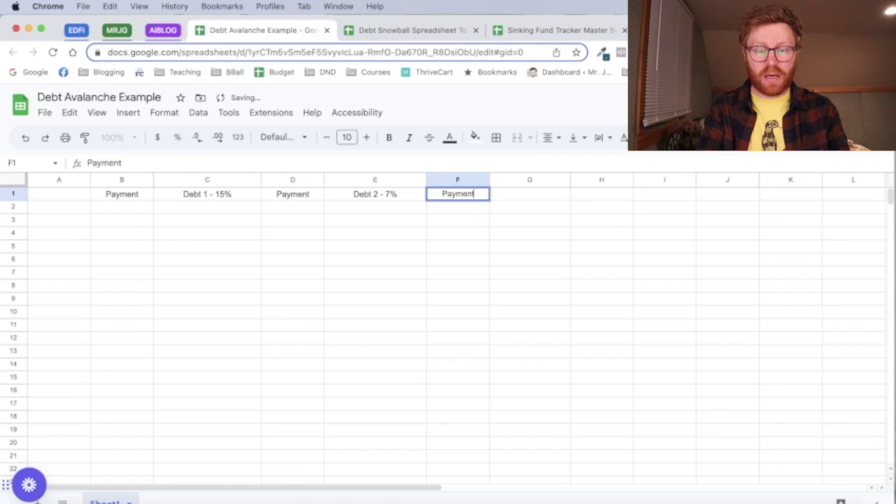
key(Tab)
text(Debt 3 0)
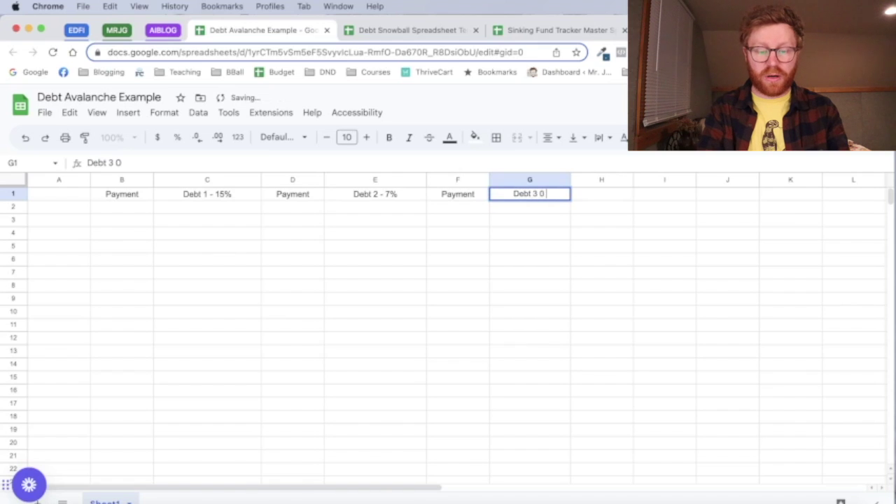
text( 5)
key(BackSpace)
key(BackSpace)
key(BackSpace)
text(-)
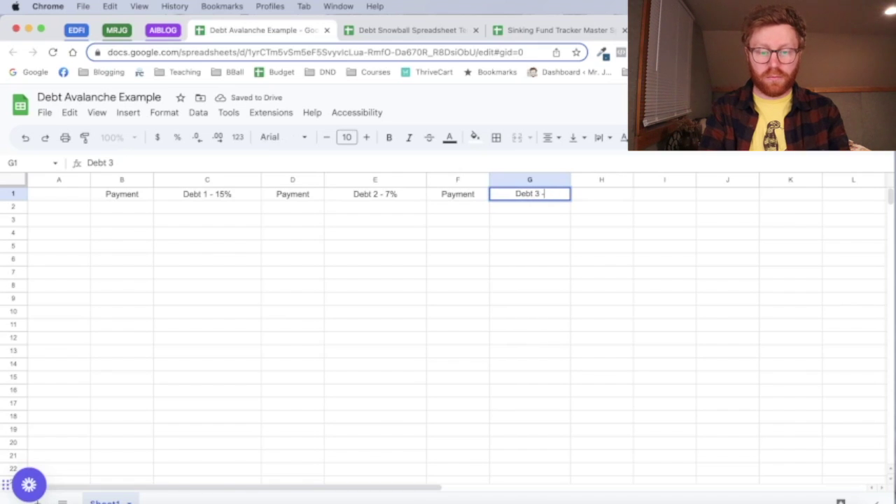
text( 5%)
Enter a starting balance of 20000 for Debt 1 in cell C2
click(176, 208)
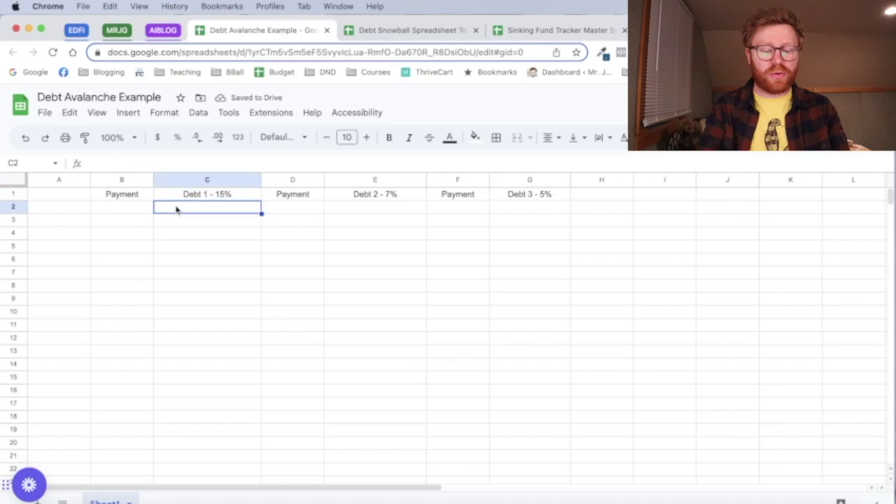
text(2)
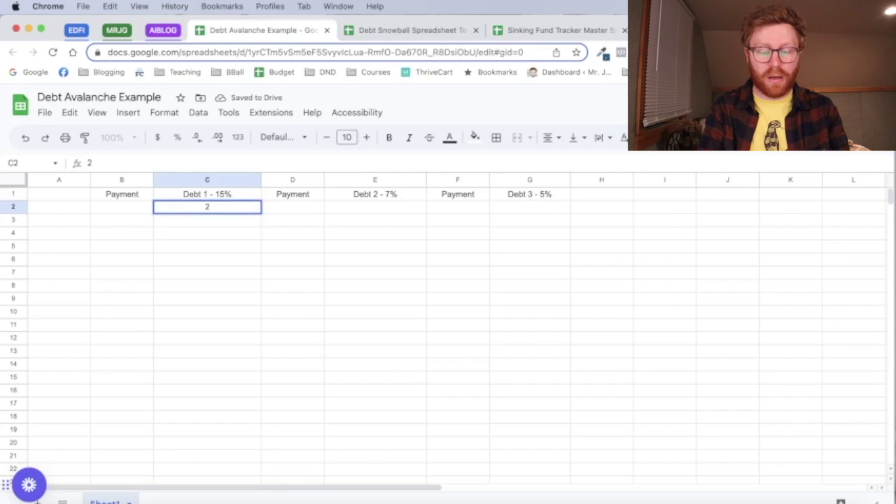
text(50000)
key(Tab)
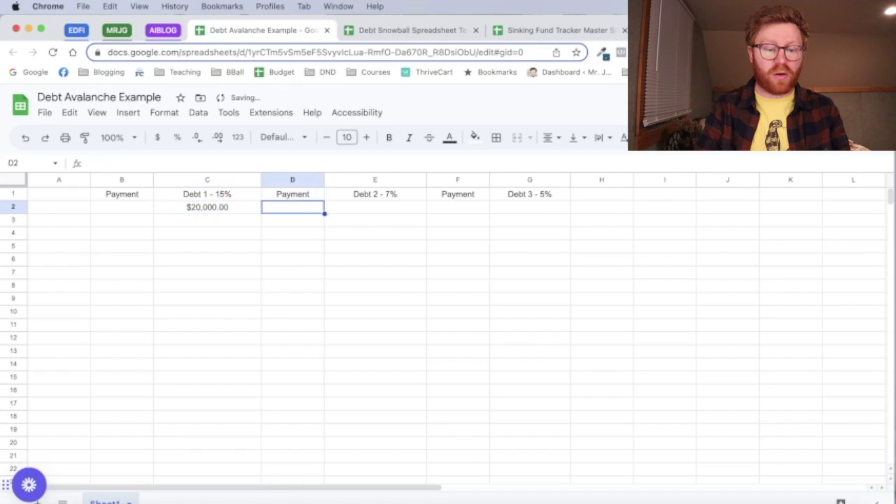
Enter starting balances of 30000 for Debt 2 in E2 and 10,000 for Debt 3 in G2
click(396, 213)
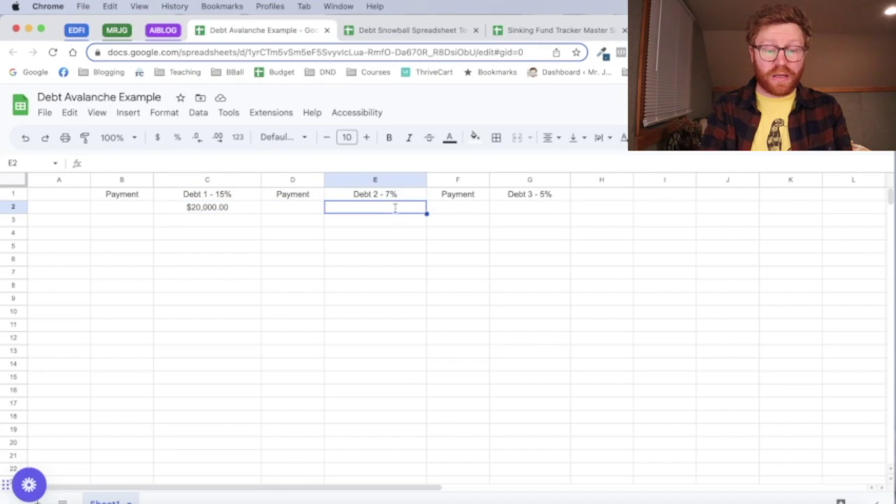
text(39)
text(0000)
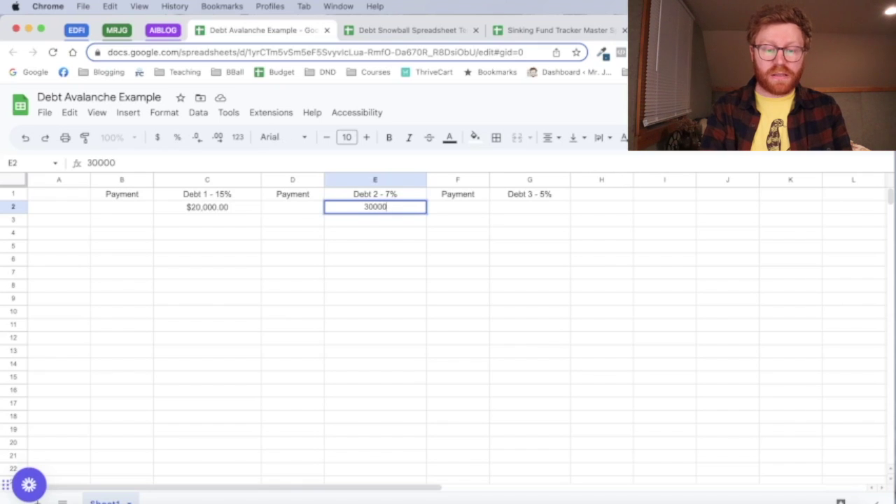
key(Tab)
key(Tab)
text(1)
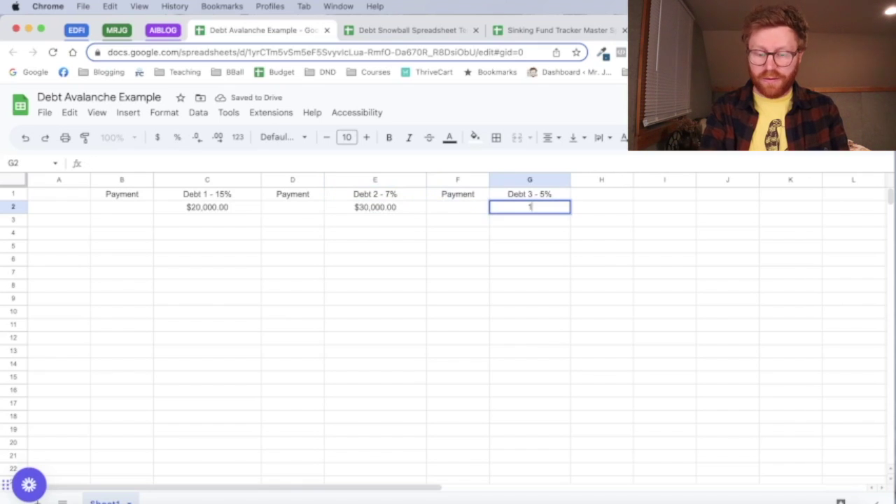
text(0,000)
click(384, 214)
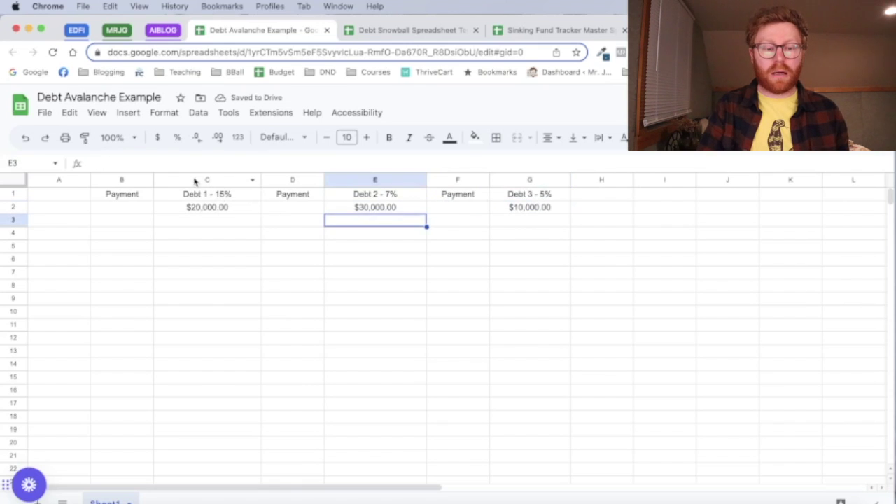
Format columns B through G as currency
drag(125, 183, 553, 195)
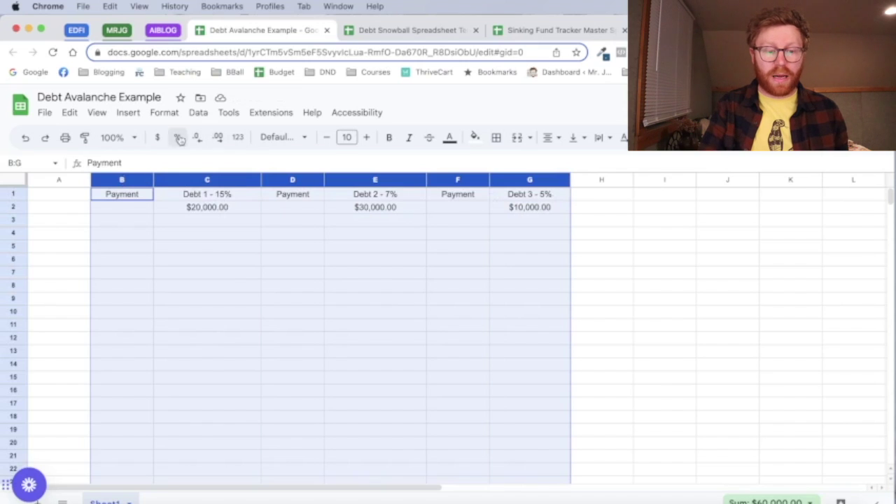
click(159, 137)
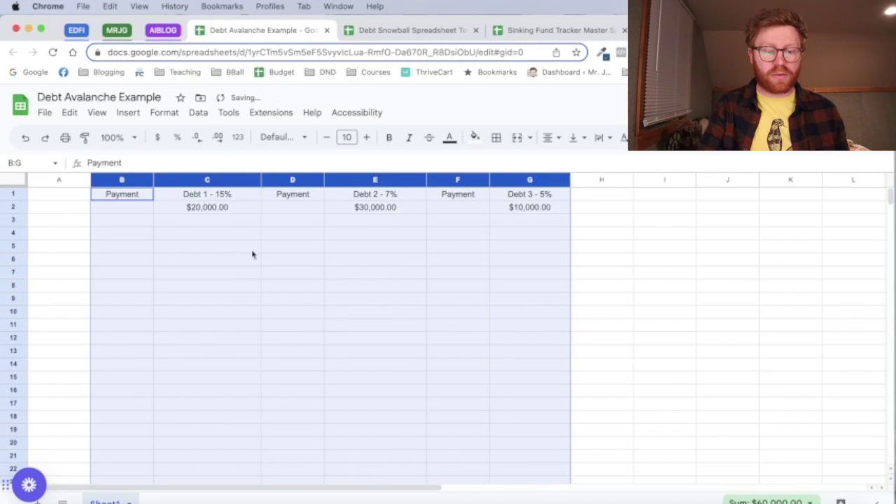
click(216, 225)
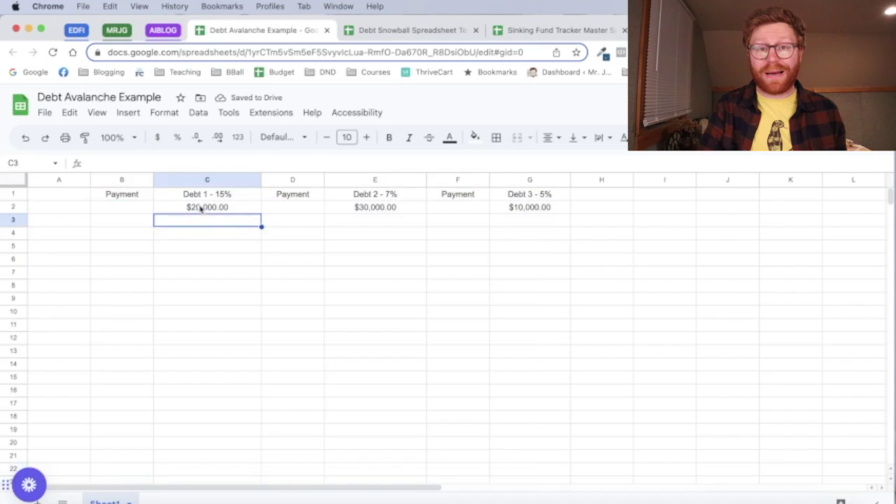
Freeze the first two rows of the sheet so the headers and starting balances stay in view
click(164, 113)
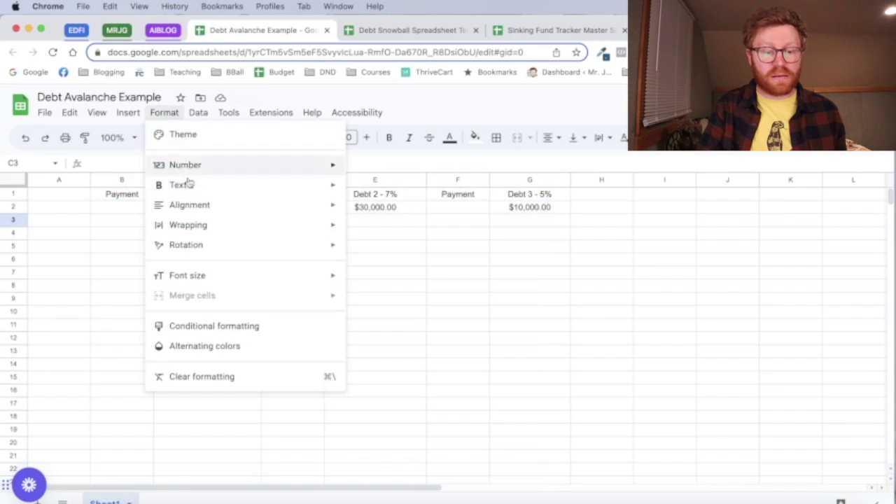
mouse_move(193, 188)
mouse_move(97, 114)
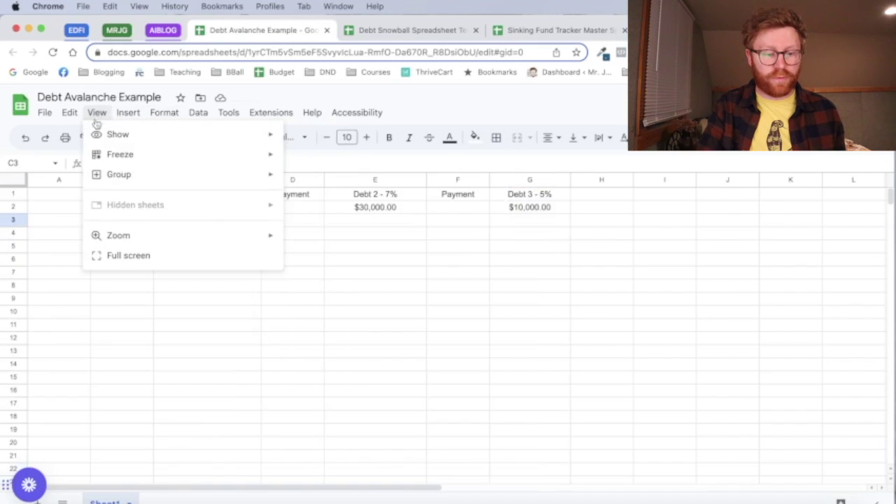
mouse_move(217, 155)
click(306, 200)
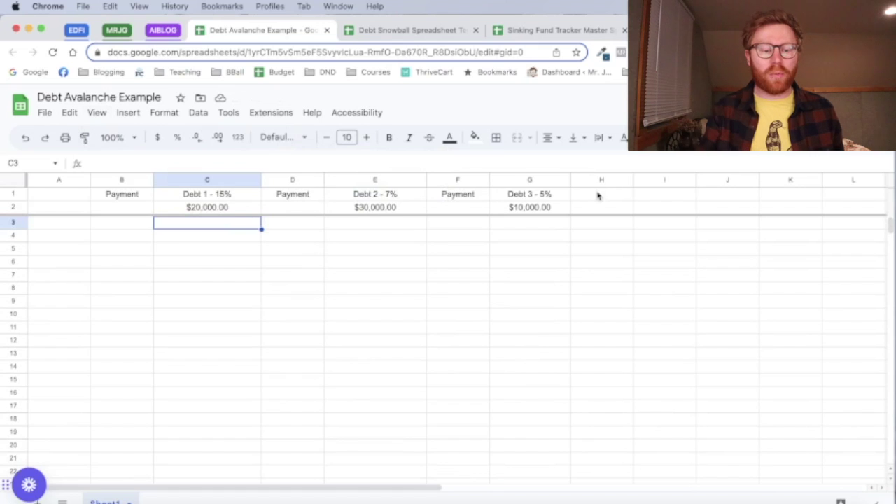
Enter a monthly payment of 600 for Debt 1 in cell B3
click(67, 228)
click(109, 230)
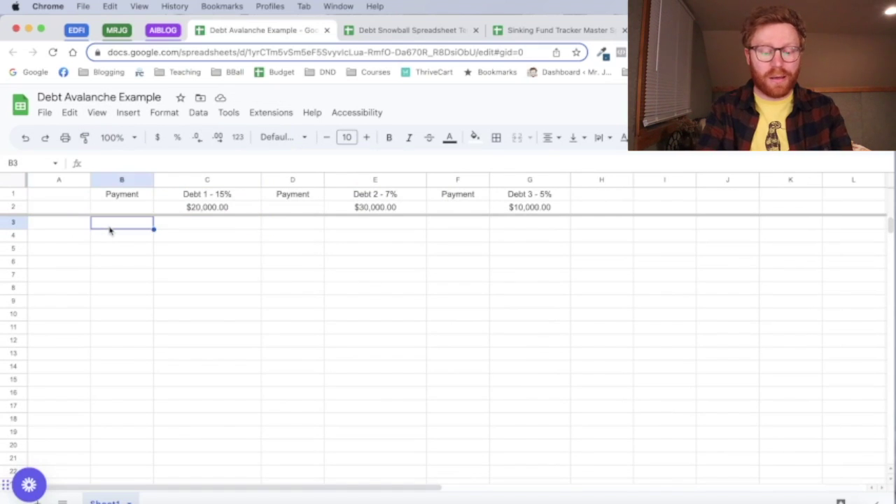
text(600)
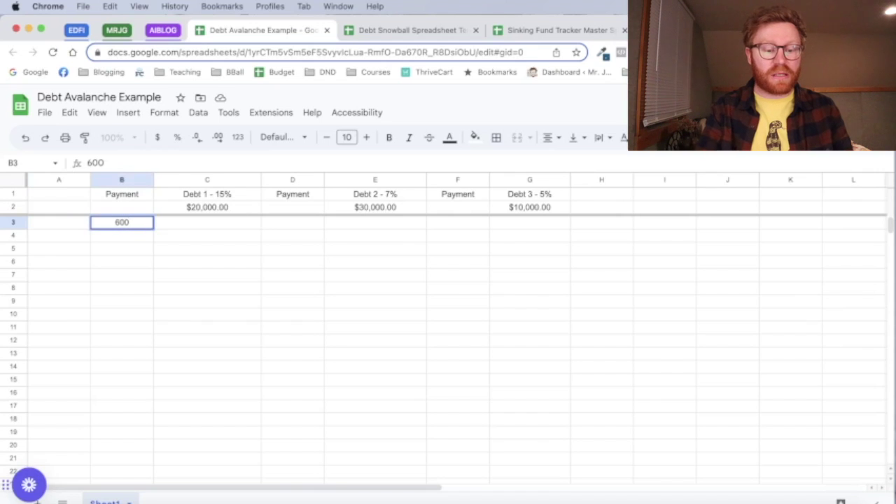
key(Tab)
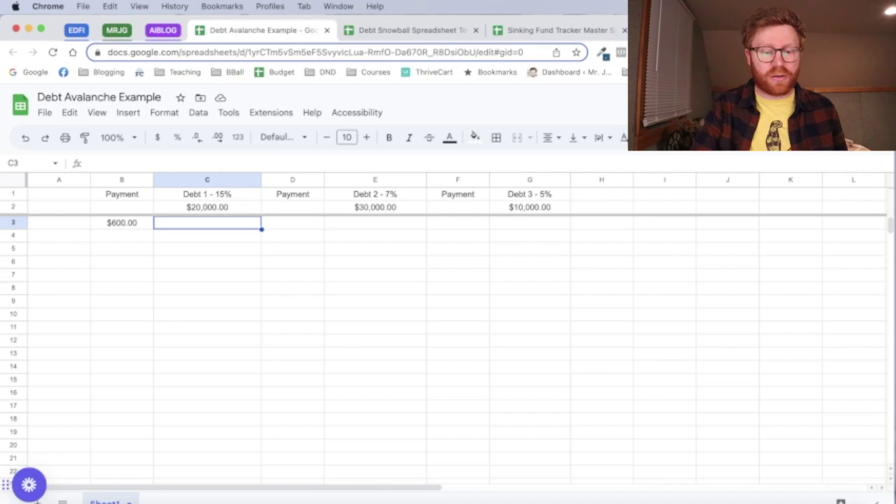
Enter payments of 250 for Debt 2 in D3 and 200 for Debt 3 in F3
click(293, 223)
text(250)
key(Tab)
key(Tab)
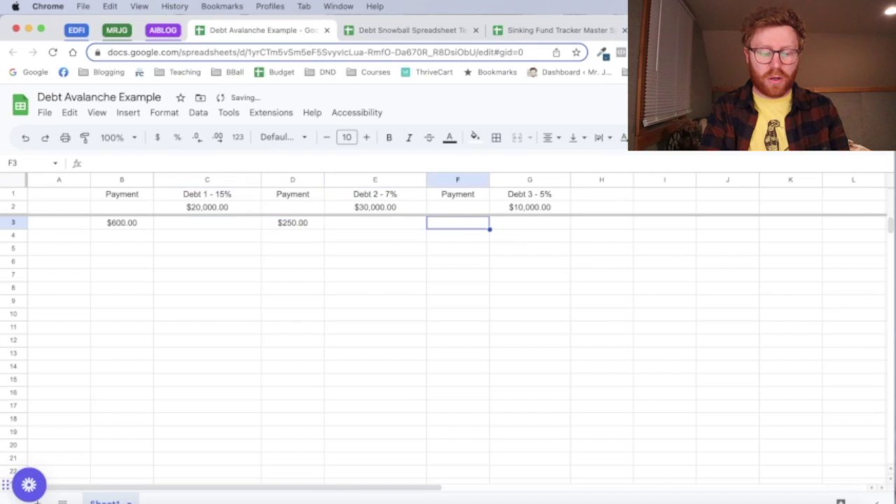
text(200)
key(Return)
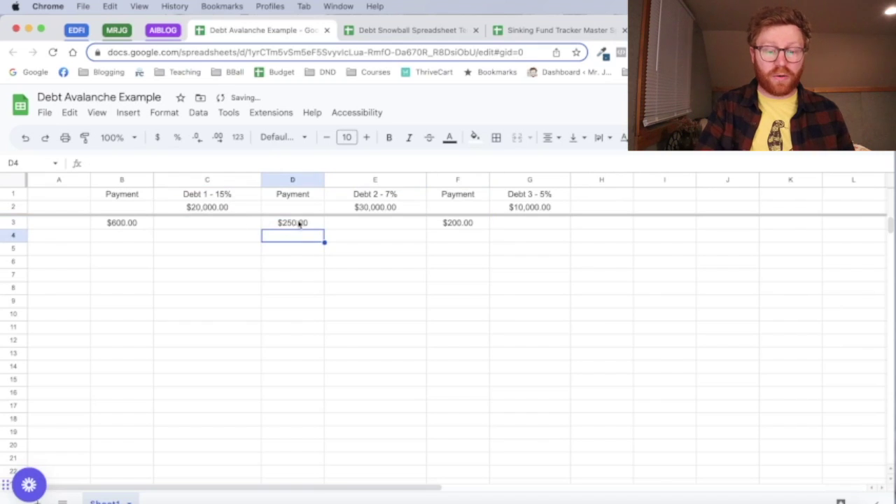
Fill the Debt 1 payment from B3 down the column to row 144
click(112, 223)
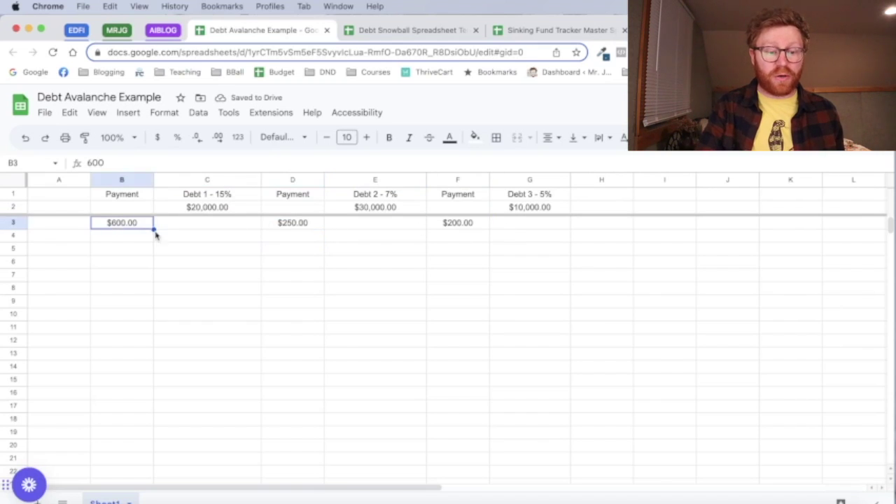
drag(154, 227, 143, 480)
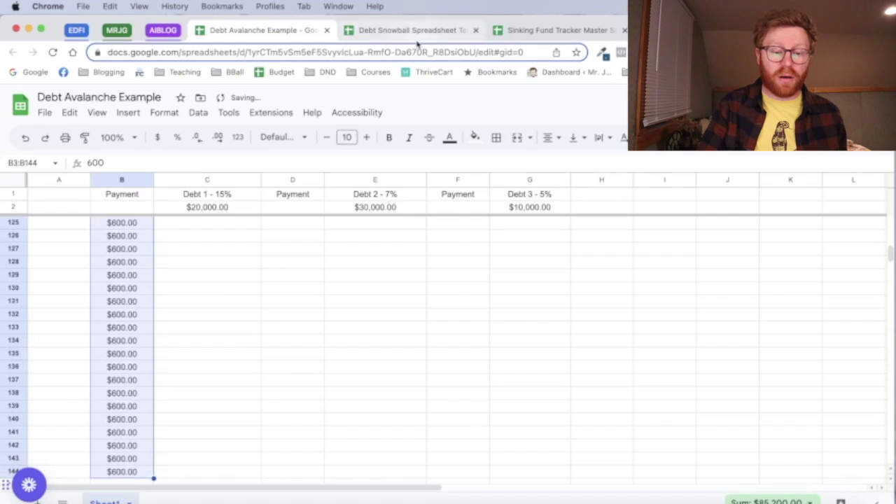
scroll(301, 280, up, 20)
Fill the Debt 2 payment from D3 down the column to row 118
click(319, 224)
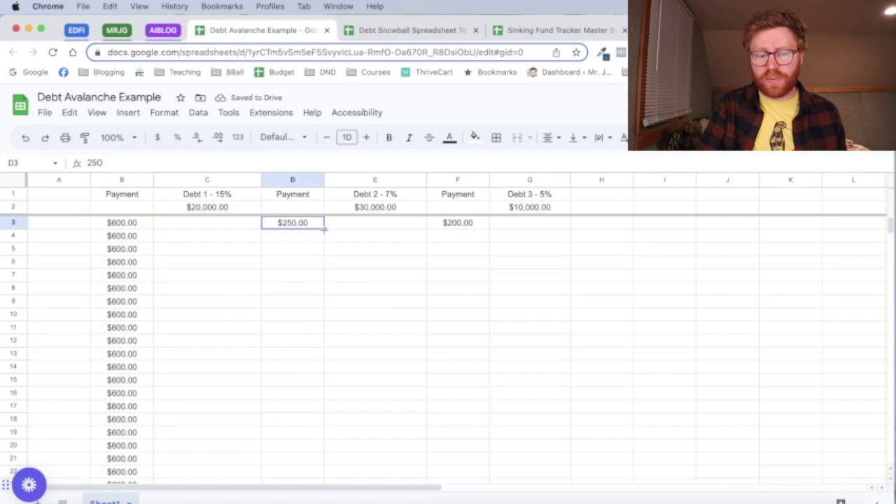
drag(324, 228, 312, 462)
scroll(447, 354, up, 20)
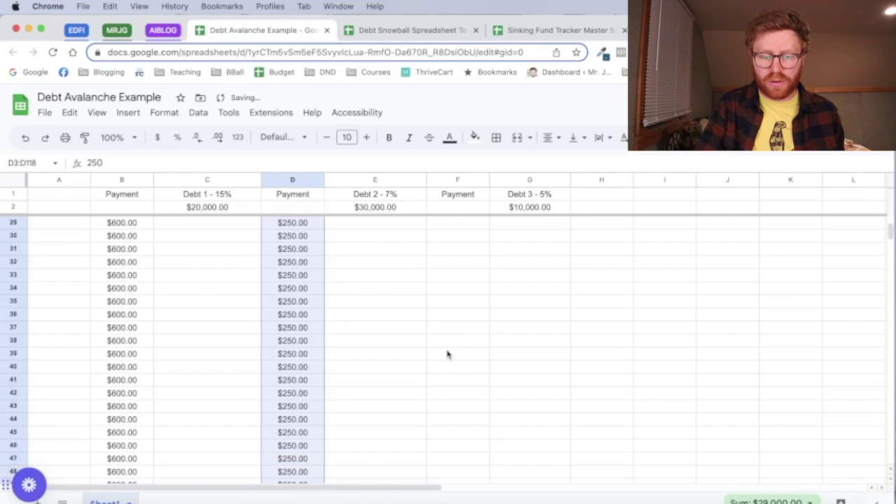
Fill the Debt 3 payment from F3 down the column to row 144
scroll(447, 354, up, 5)
click(458, 222)
double_click(490, 229)
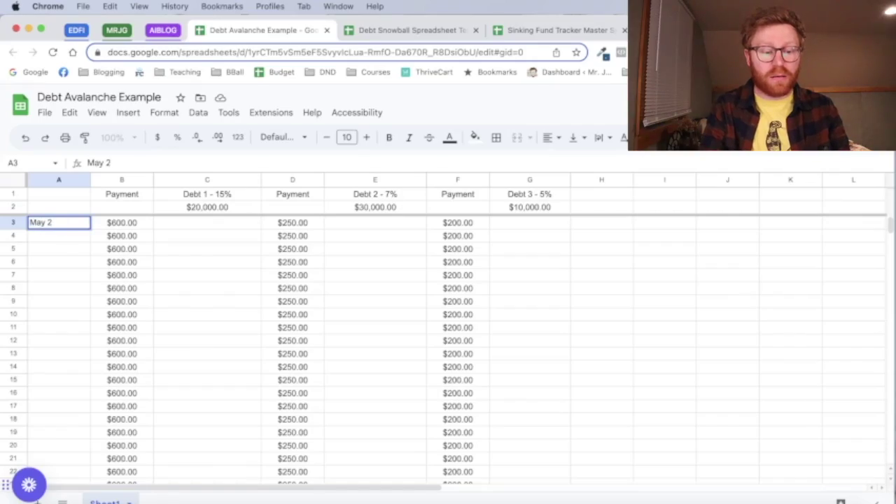
Enter May 23 as the starting month in cell A3
text(3)
key(Return)
click(58, 224)
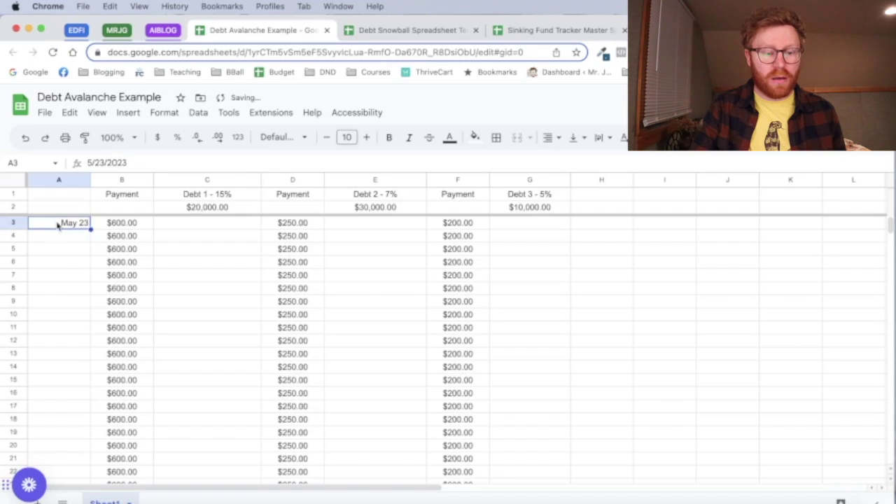
Enter the formula =edate(A3,1) in cell A4 to produce the following month
click(58, 239)
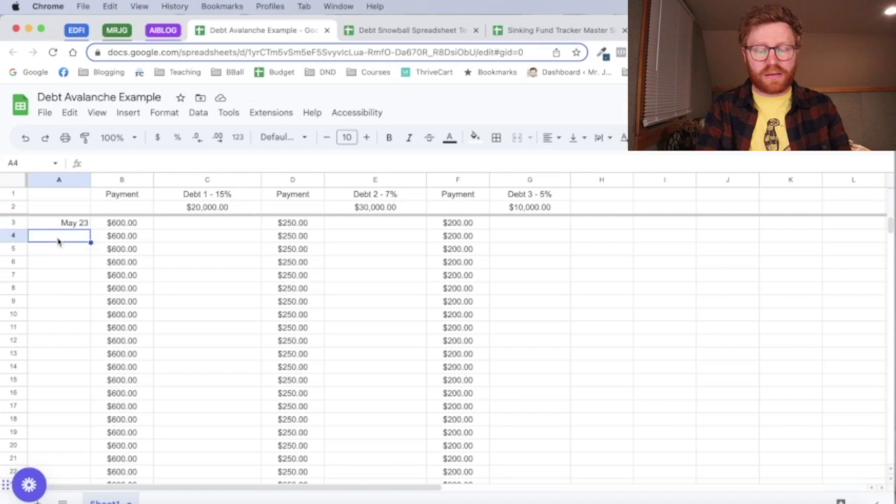
text(=edate()
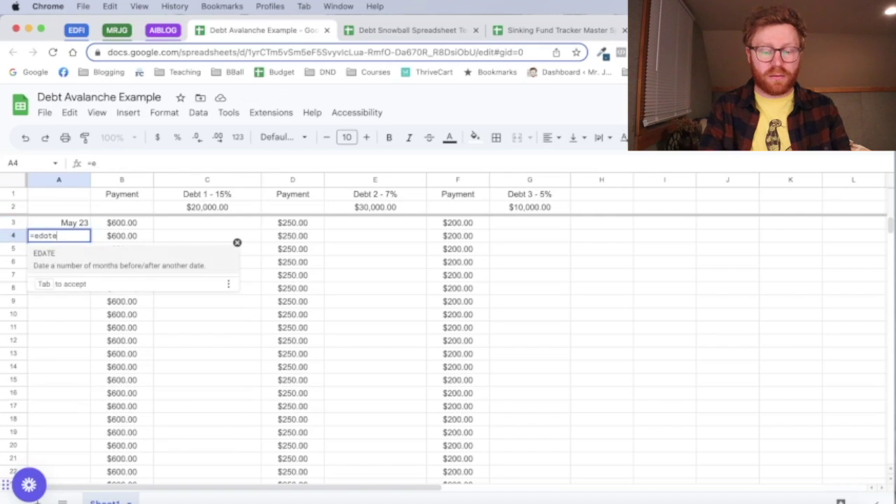
click(71, 223)
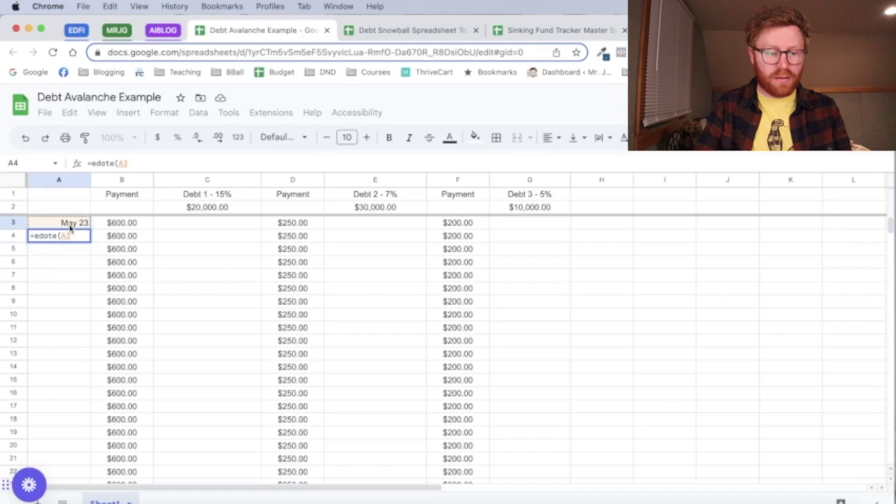
text(,1)
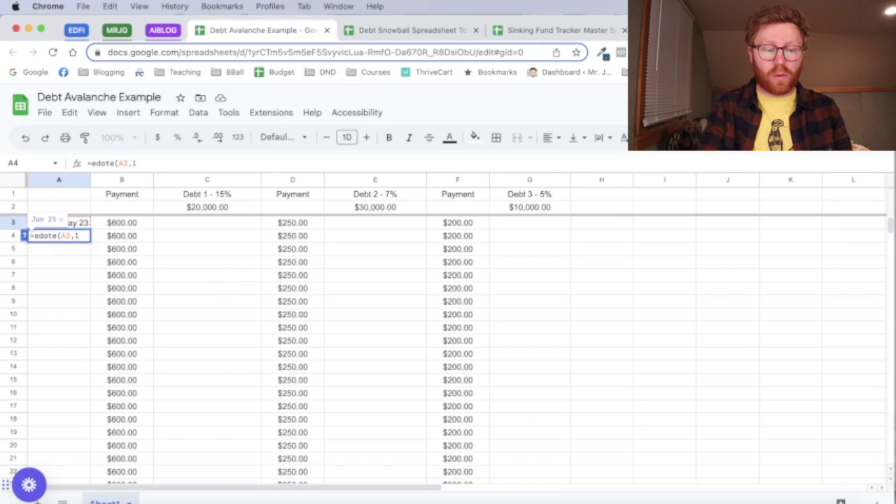
text())
key(Return)
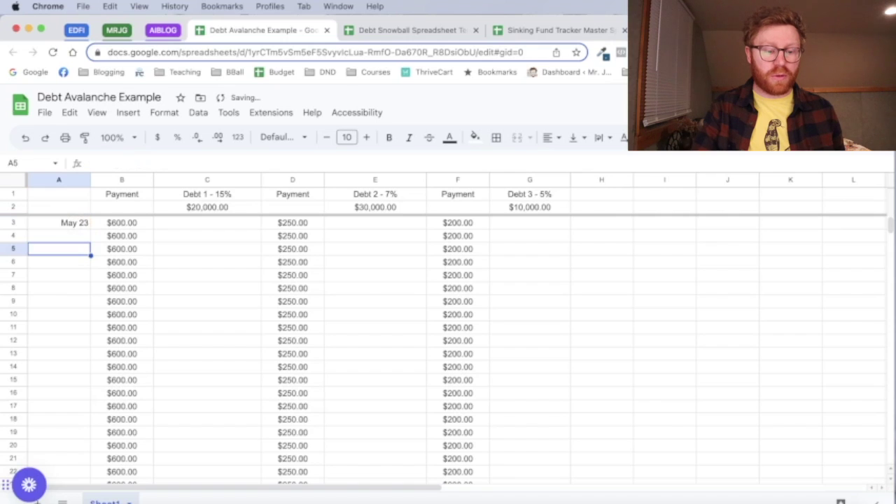
Center-align all of column A
click(77, 224)
click(77, 184)
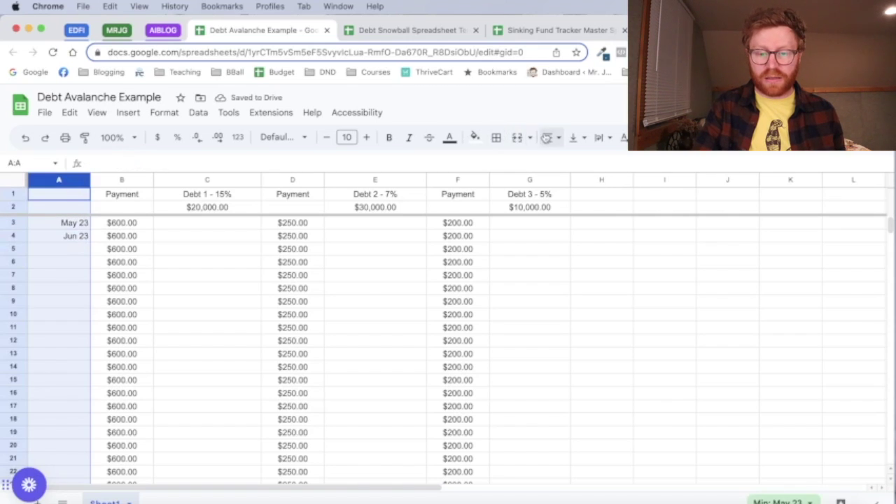
click(551, 138)
click(571, 161)
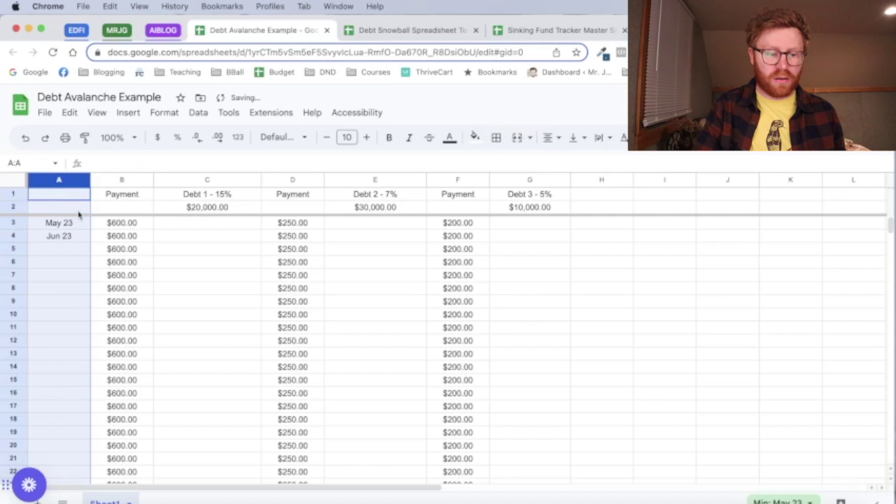
Fill the month formula from A4 down column A to row 144
click(82, 241)
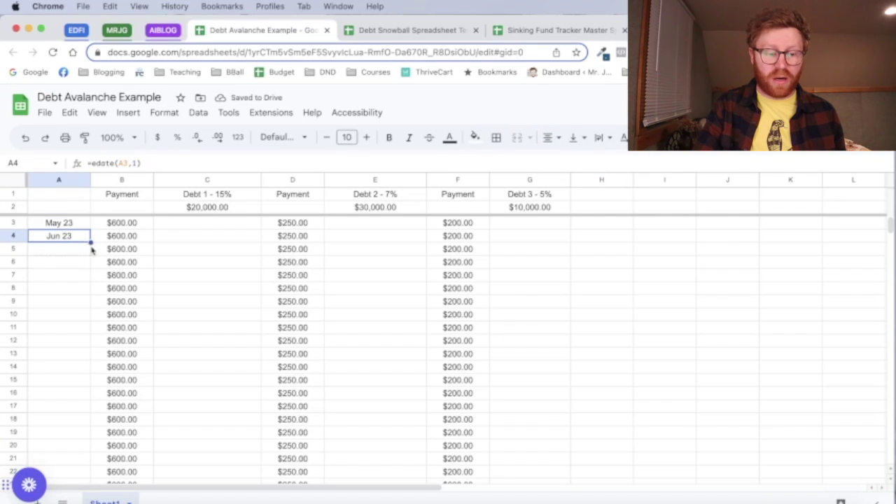
drag(91, 250, 77, 388)
click(184, 418)
scroll(184, 420, up, 1)
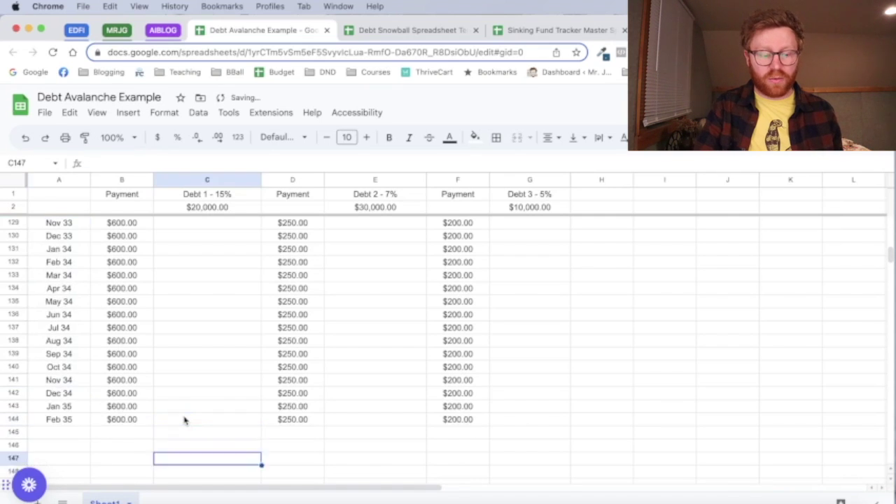
scroll(184, 420, up, 1)
scroll(184, 420, down, 1)
click(62, 424)
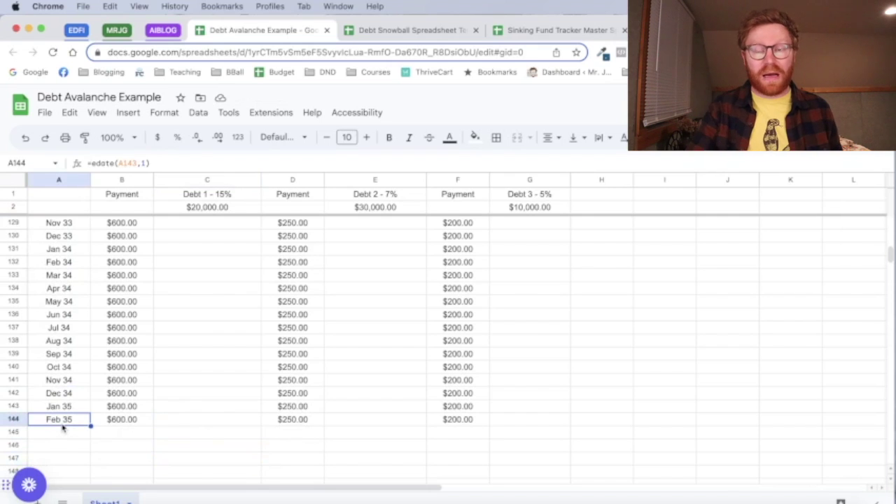
Enter the Debt 1 balance formula =(C2-B3)+250 in cell C3, subtracting the payment and adding 250 of interest
scroll(252, 423, up, 20)
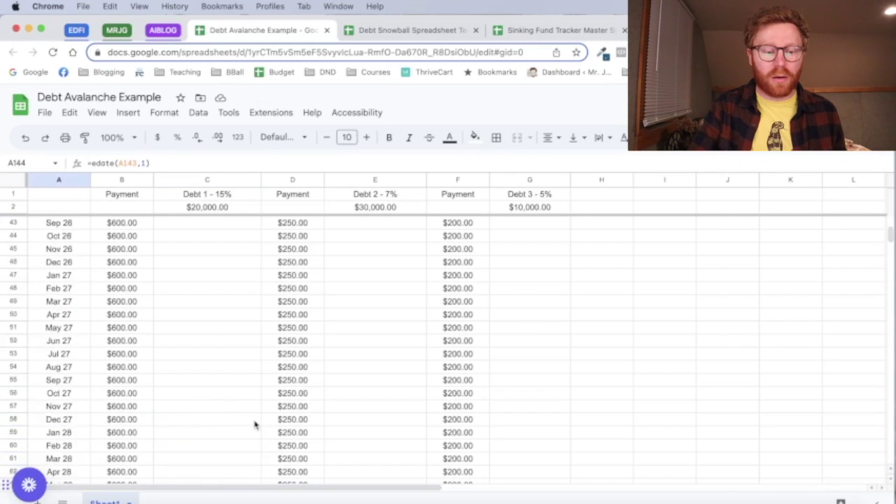
click(234, 224)
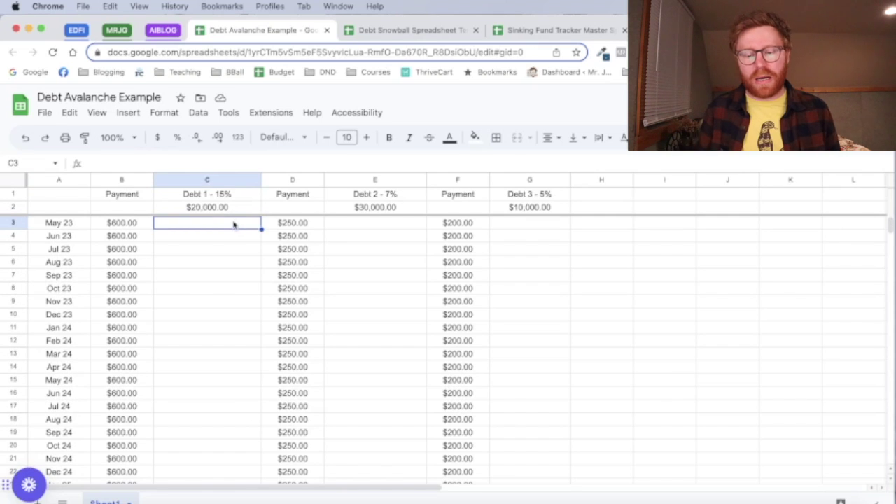
text(=)
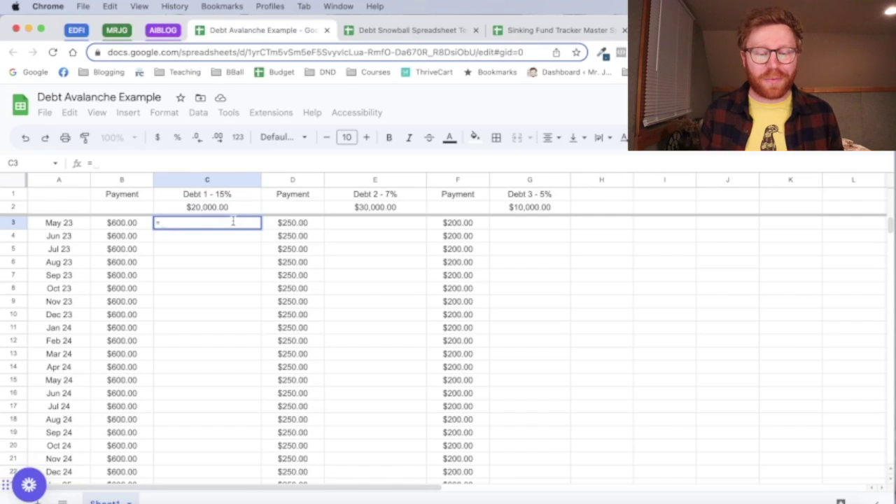
text(()
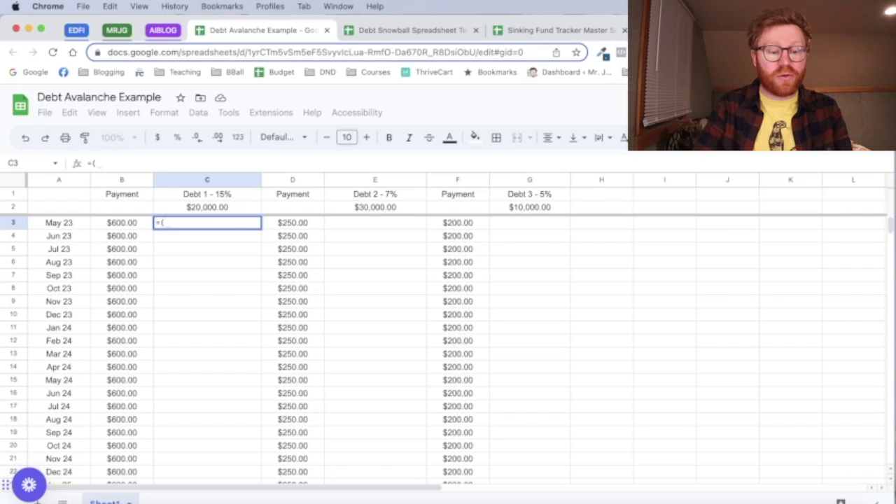
click(208, 210)
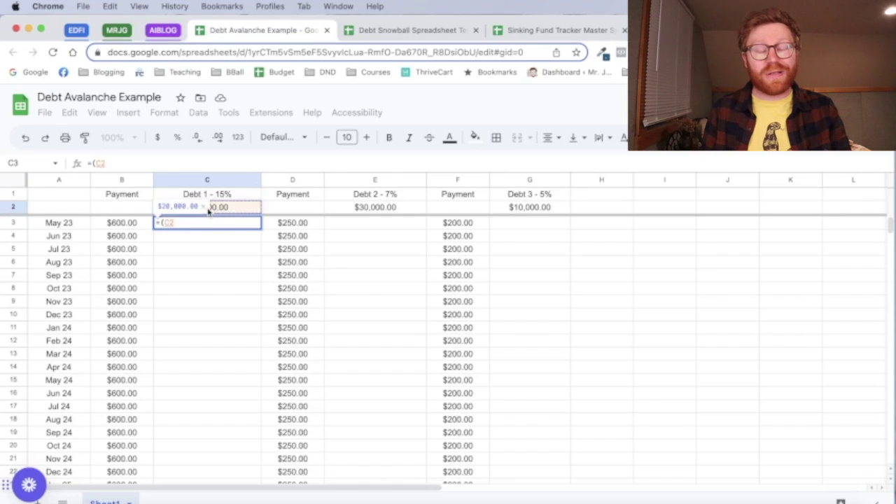
text(-)
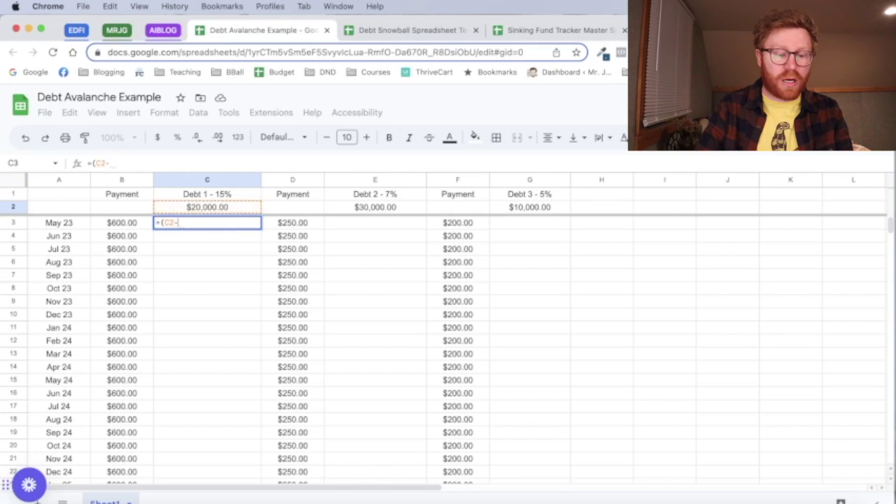
click(126, 223)
text())
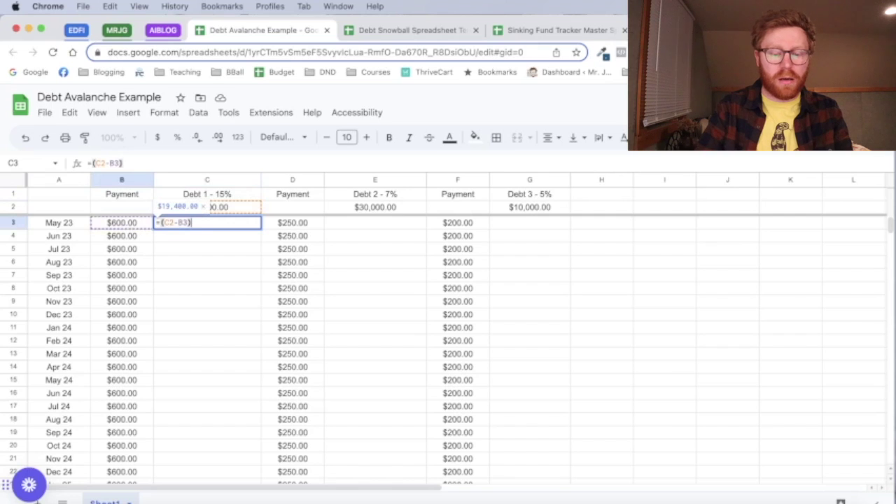
text(+)
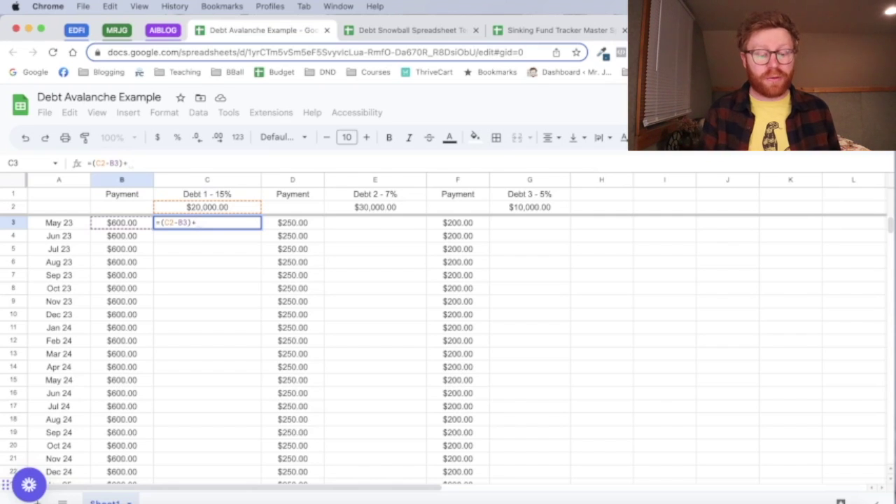
text(250)
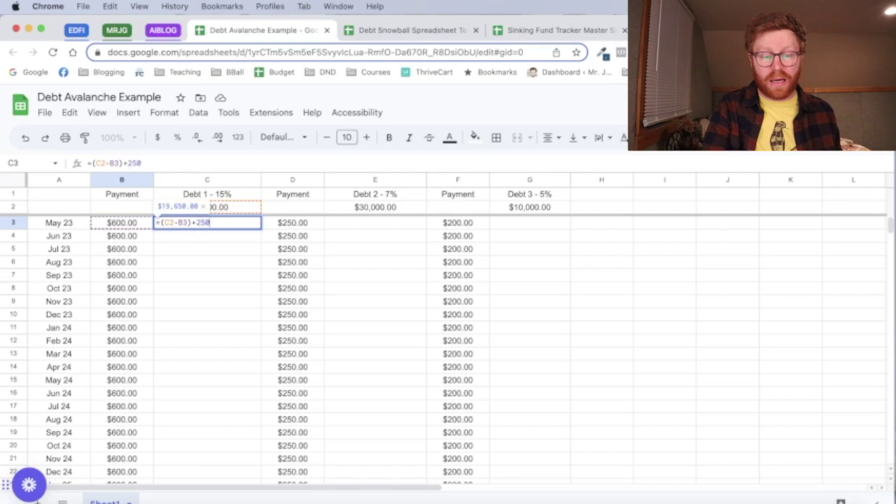
key(Return)
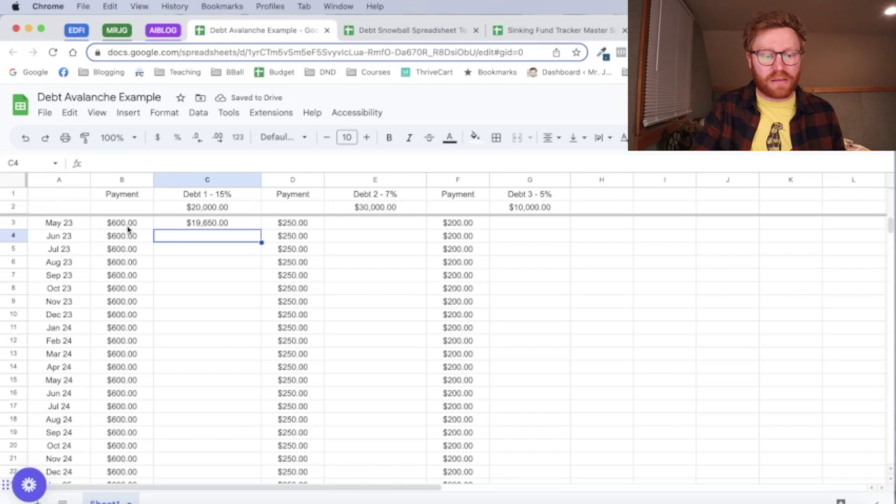
Fill the Debt 1 balance formula from C3 down to row 96 and clear the surplus negative balances in C61:C96
click(224, 222)
drag(261, 229, 240, 483)
scroll(253, 456, up, 6)
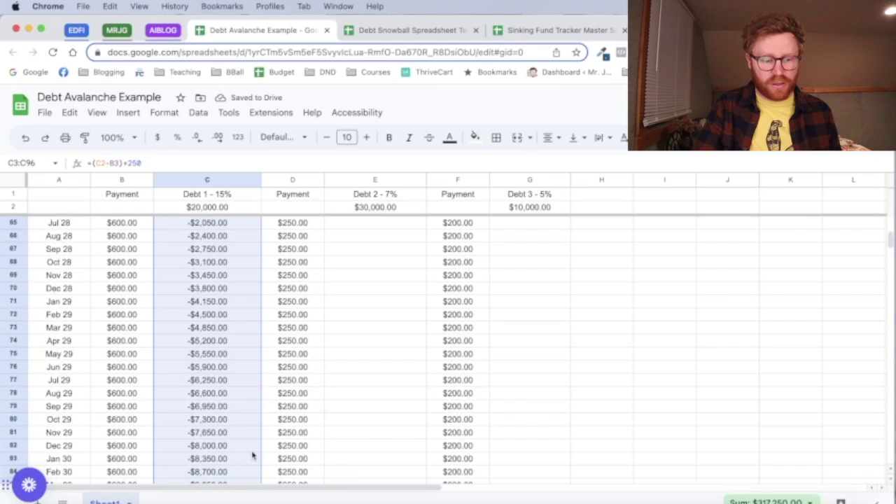
drag(220, 328, 224, 496)
key(Delete)
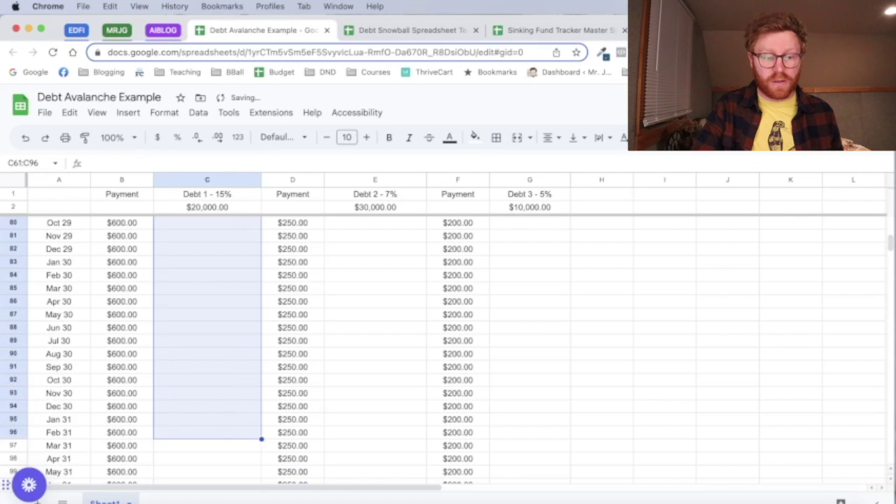
Review the Debt 1 balances from the first month down to the month in which the debt is paid off
scroll(336, 420, up, 15)
click(336, 421)
key(Up)
key(Up)
key(Up)
scroll(336, 420, down, 2)
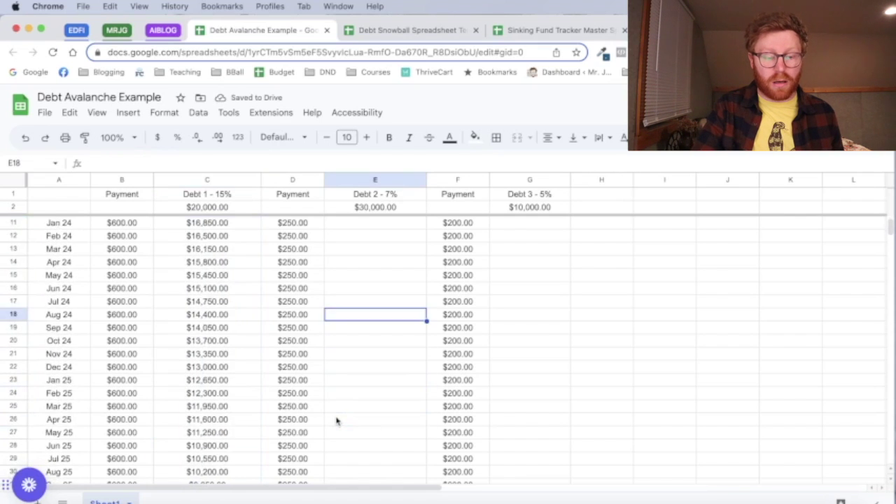
scroll(336, 420, up, 3)
scroll(227, 270, down, 12)
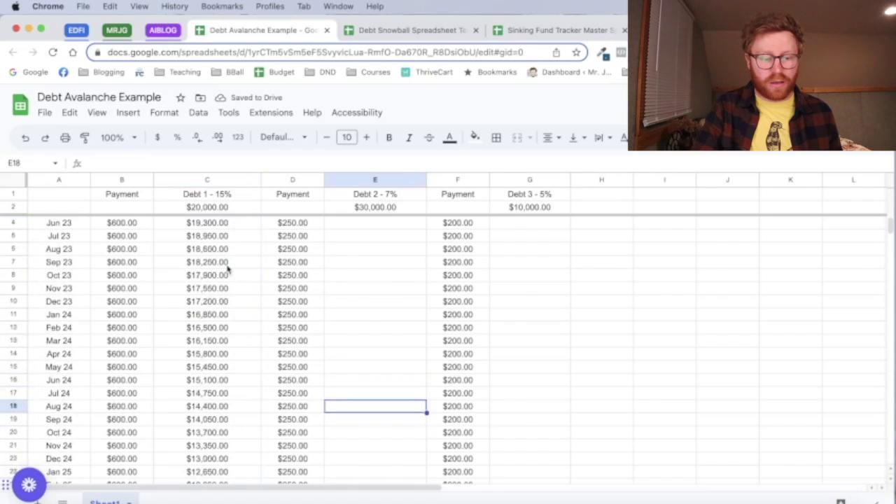
scroll(227, 269, down, 4)
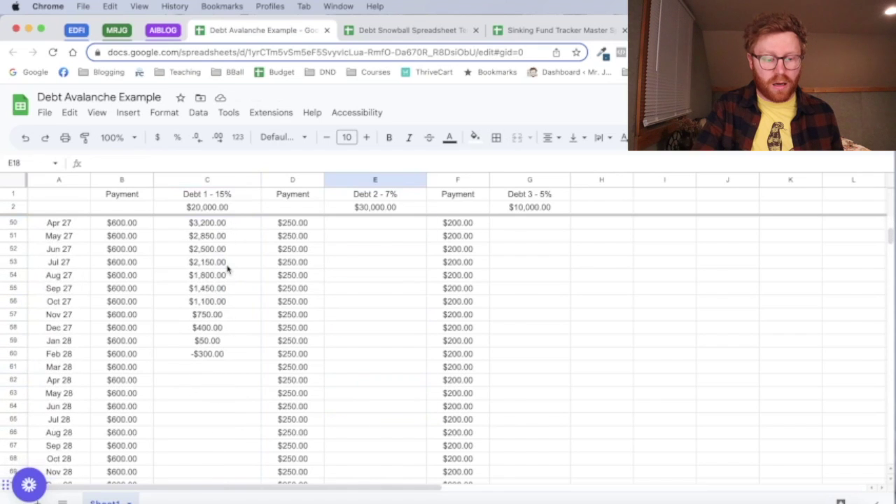
click(219, 355)
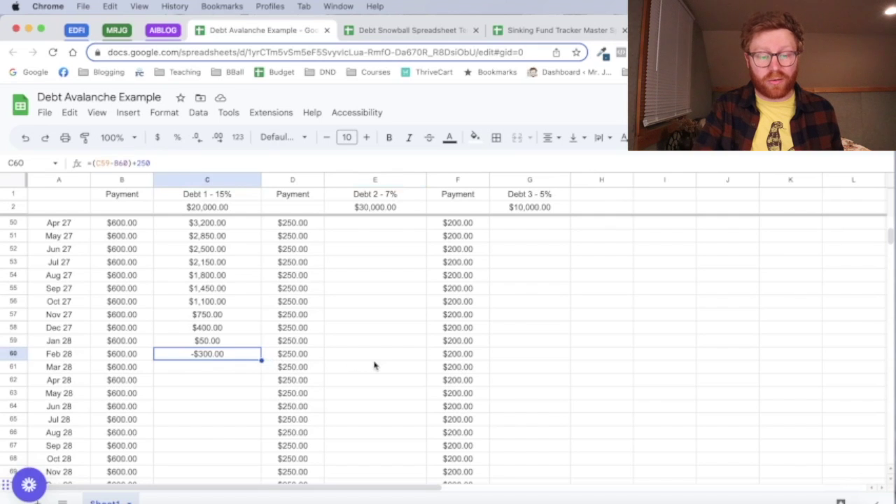
Enter the Debt 2 balance formula =(E2-D3)+175 in cell E3, subtracting the payment and adding 175 of interest
scroll(395, 366, up, 7)
scroll(395, 367, up, 9)
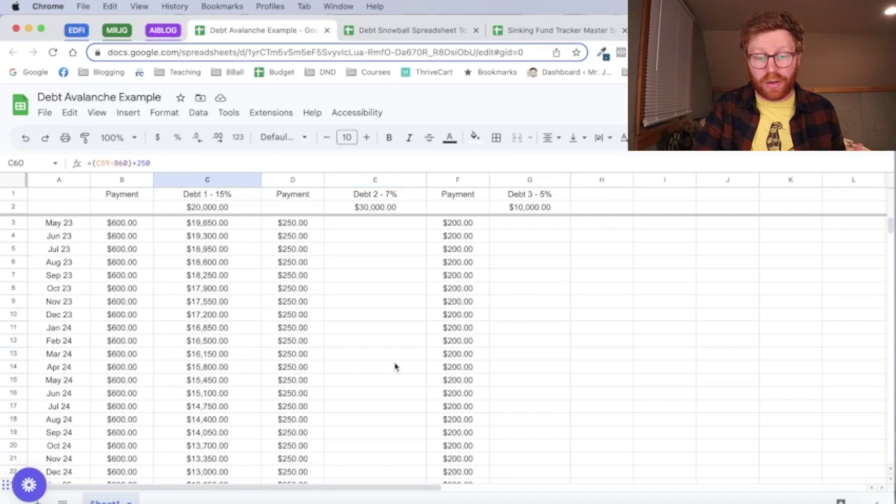
click(390, 224)
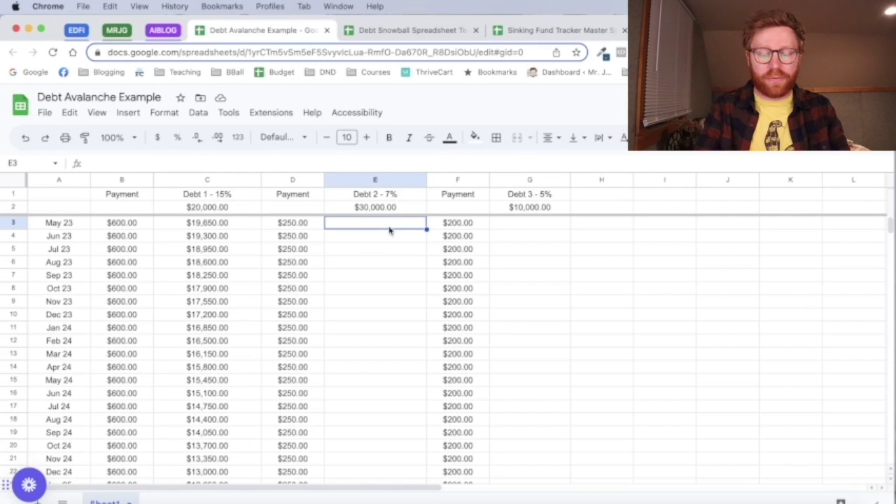
text(=)
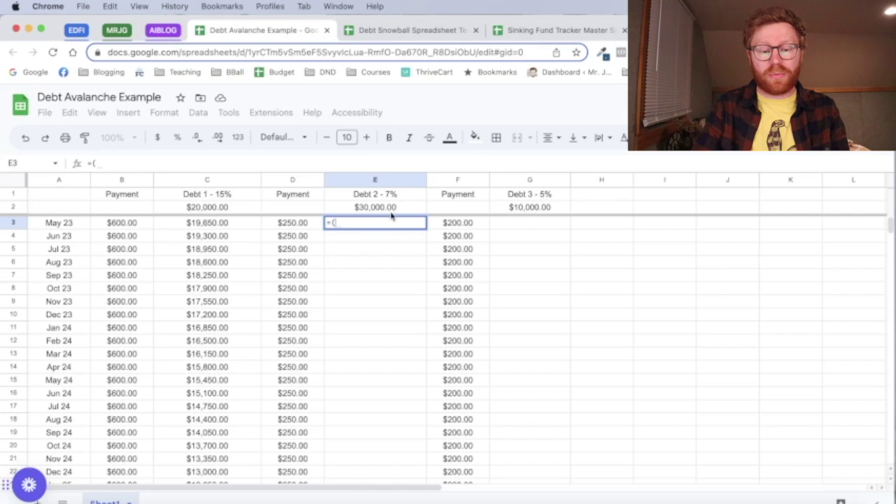
text(()
click(391, 214)
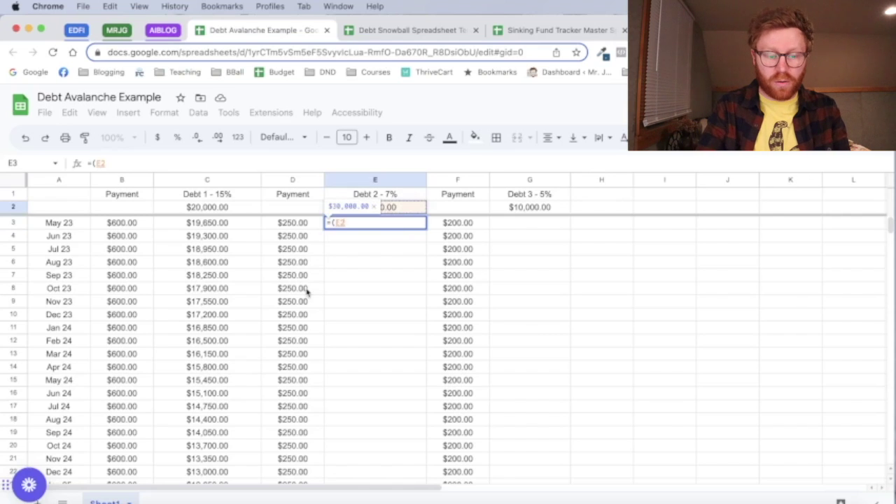
text(-)
click(298, 226)
text())
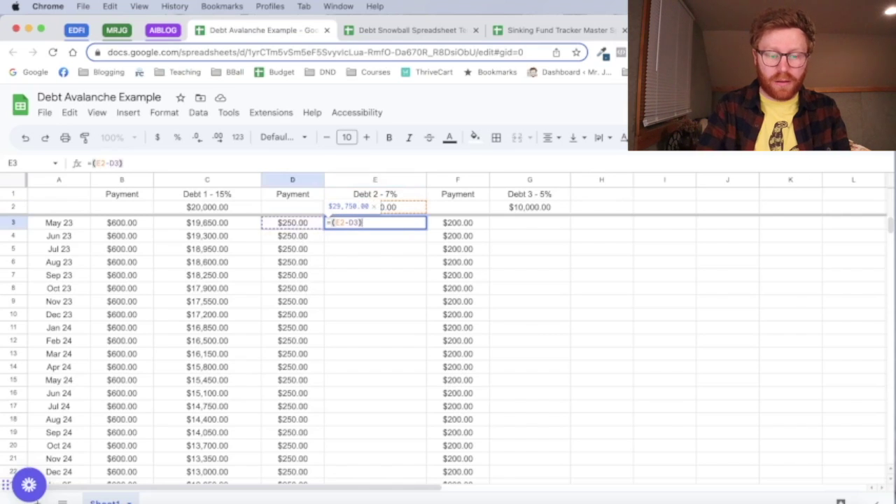
text(+)
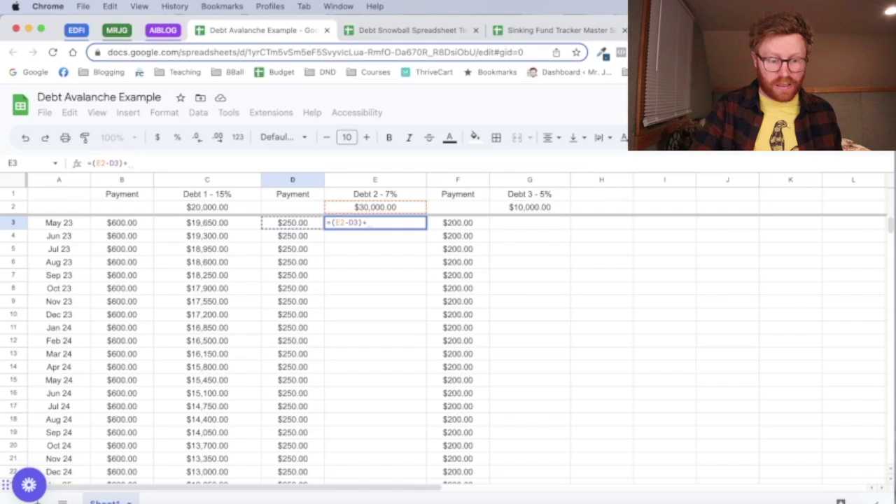
text(175)
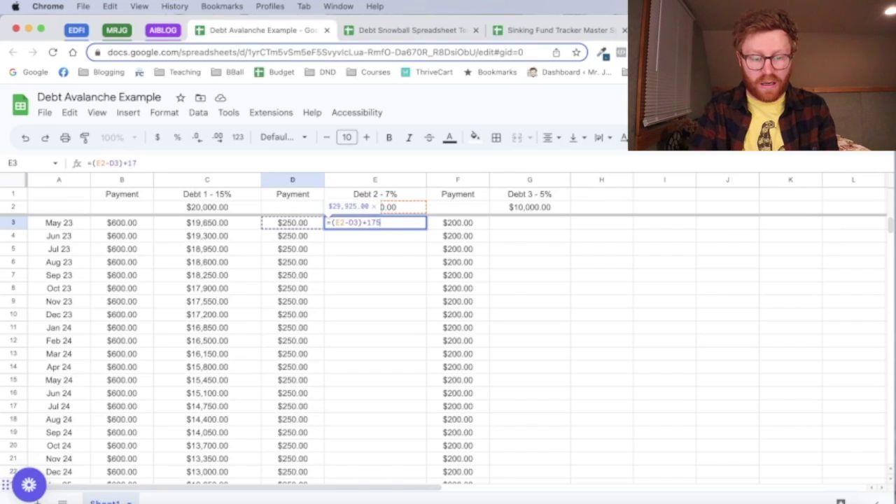
key(Return)
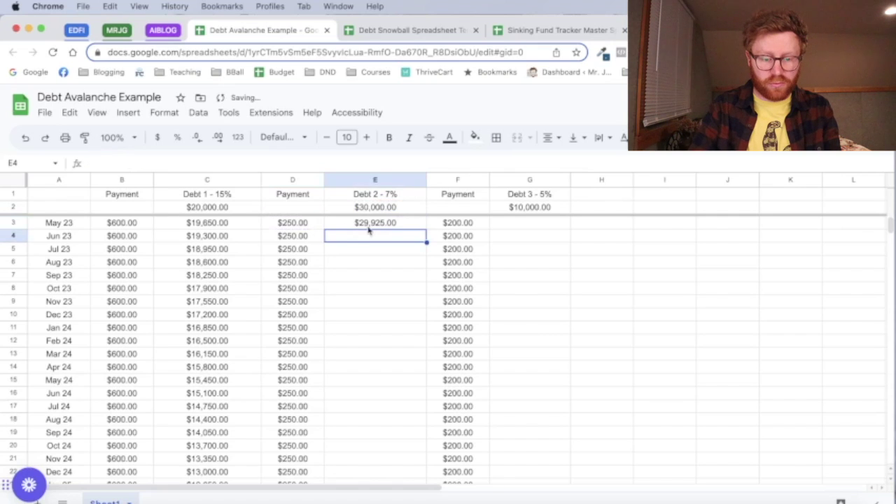
Fill the Debt 2 balance formula from E3 down column E to row 144
click(371, 227)
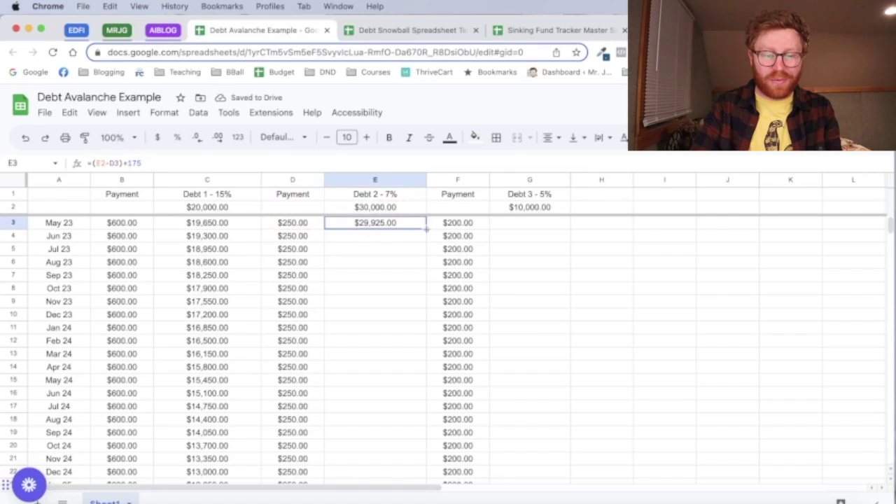
drag(425, 229, 423, 484)
scroll(529, 437, down, 3)
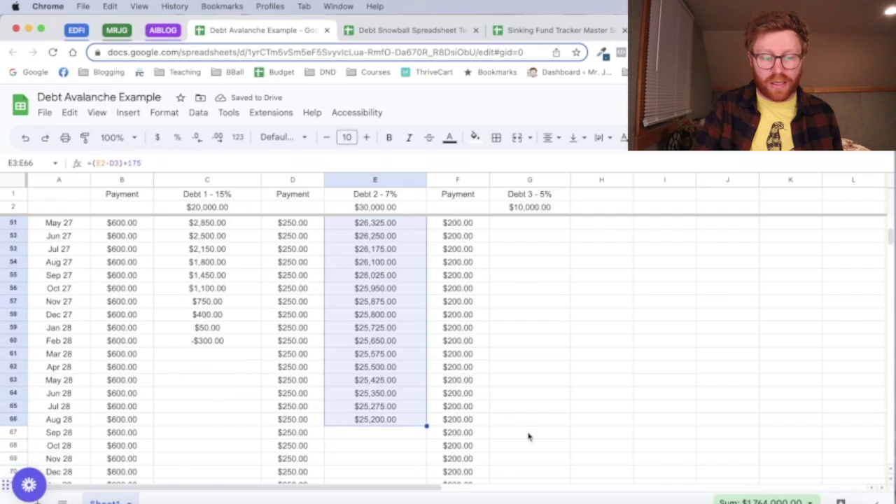
scroll(529, 436, down, 3)
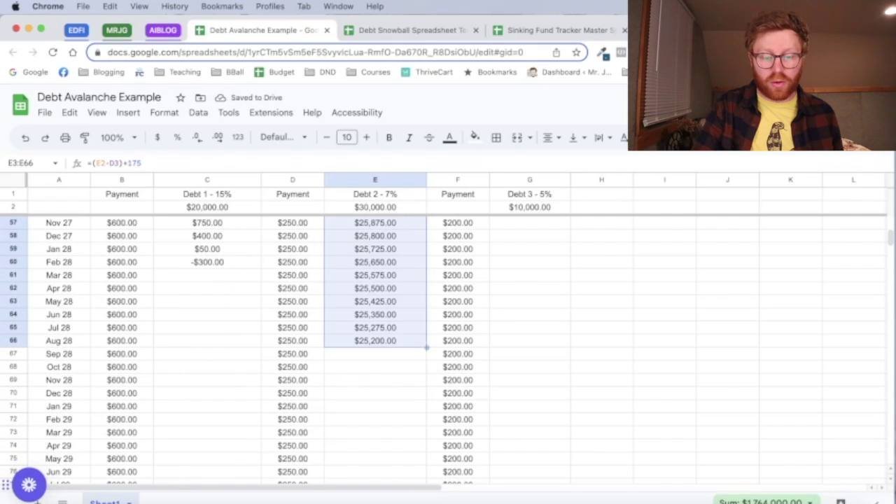
drag(426, 348, 426, 495)
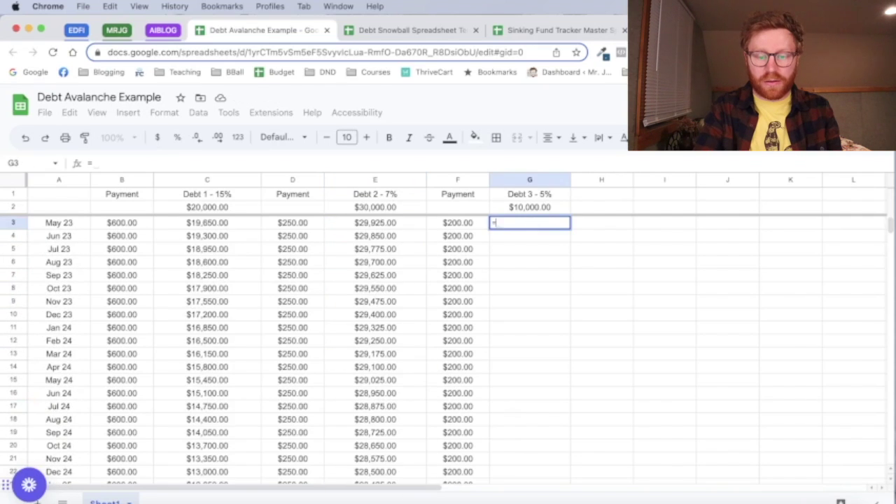
Enter the Debt 3 balance formula =(G2-F3)+41 in cell G3 and fill it down to row 144
text(()
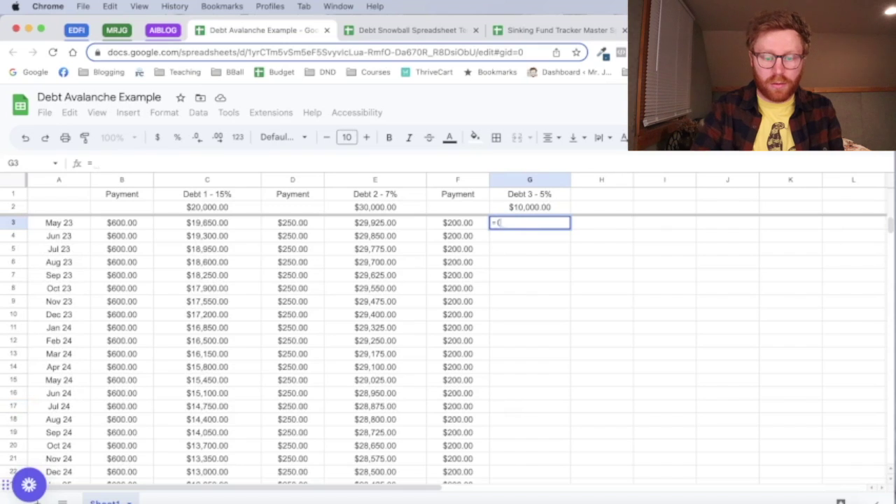
click(540, 208)
text(-)
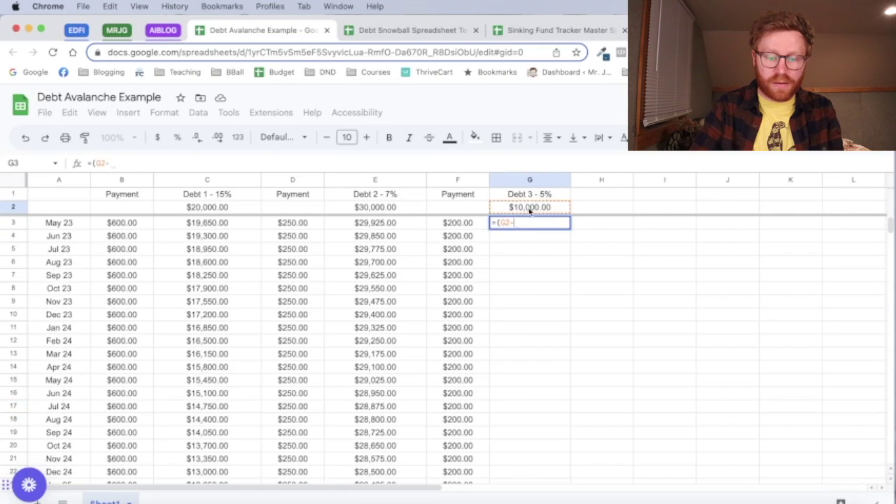
click(476, 224)
text())
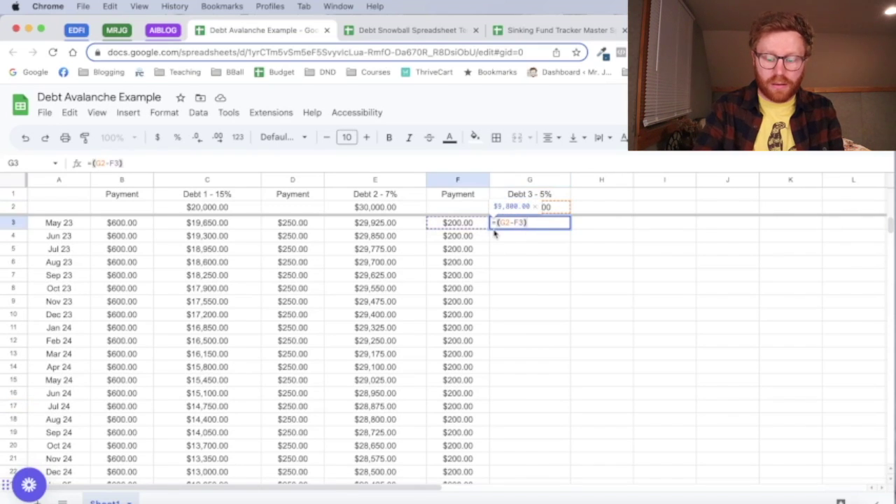
text(+)
key(BackSpace)
text(+)
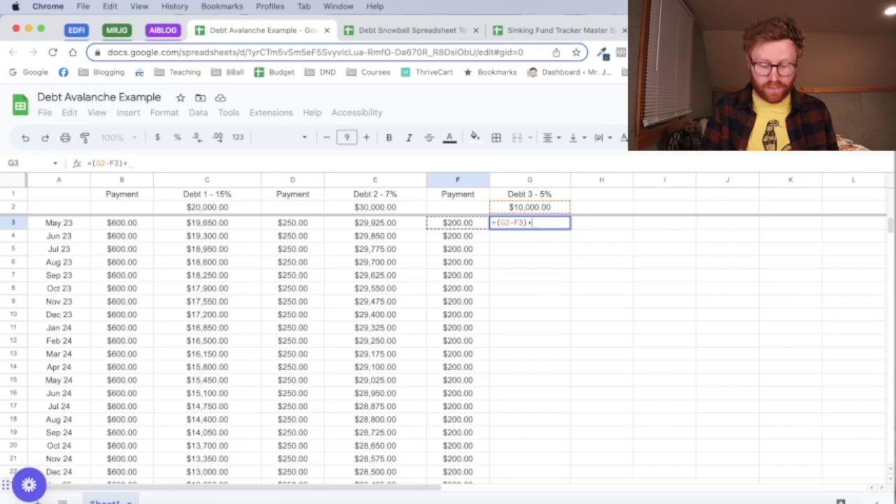
text(41)
key(super+Return)
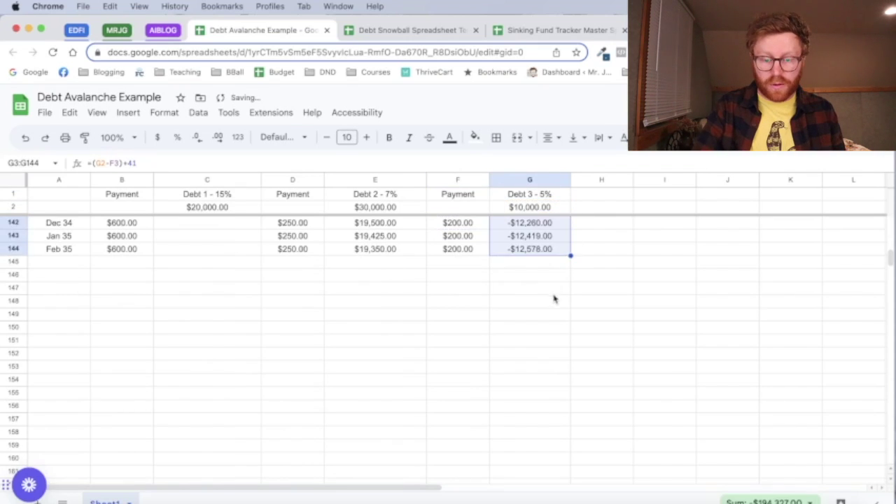
Clear the surplus negative Debt 3 balances from G72 down to the end of the filled column
scroll(554, 299, up, 10)
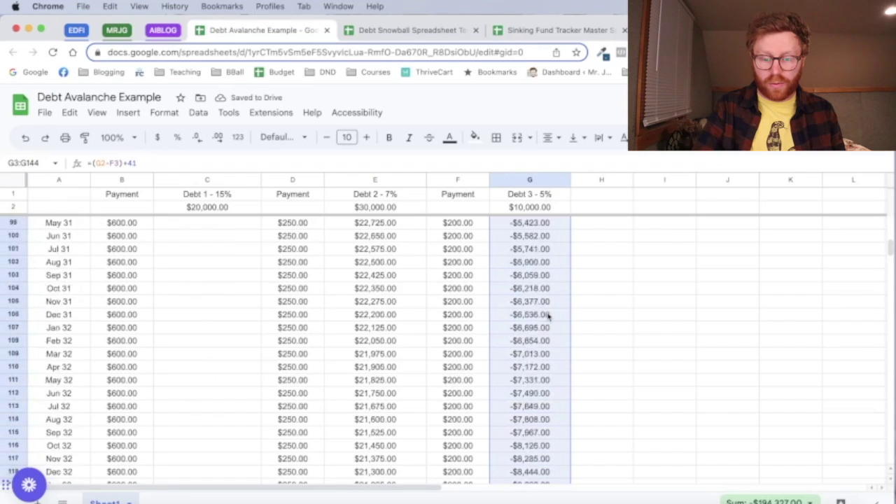
scroll(548, 317, up, 10)
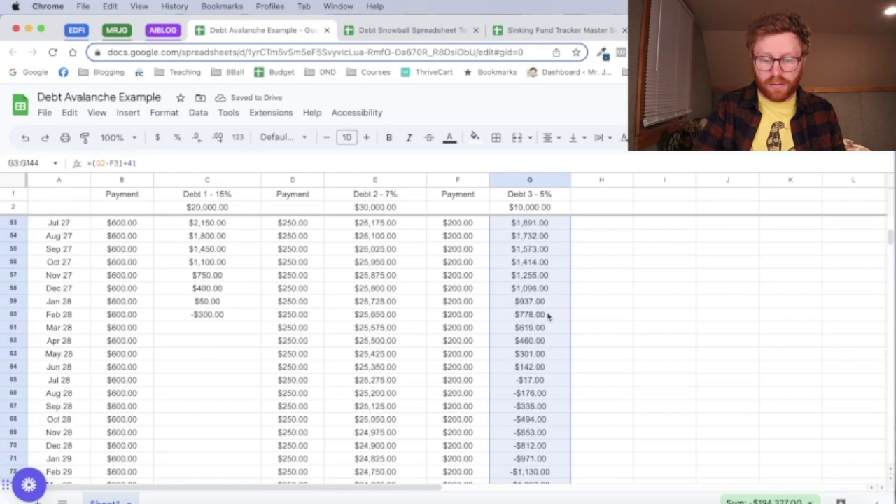
scroll(548, 316, down, 3)
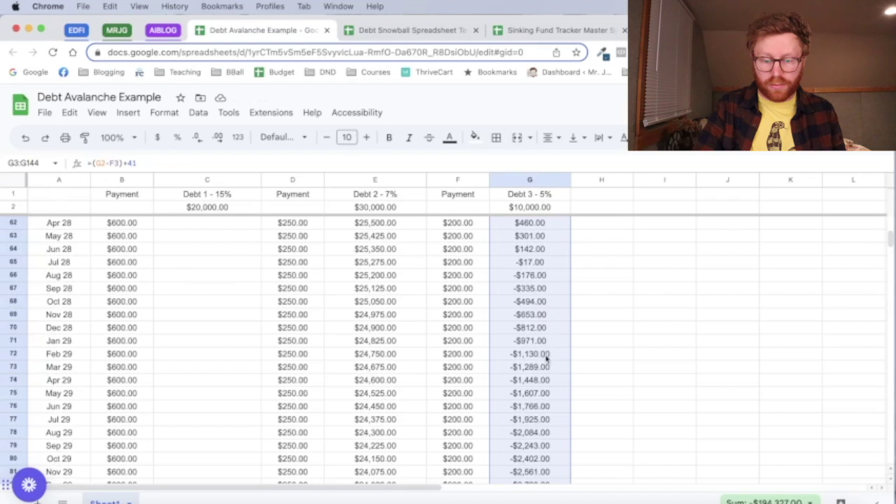
drag(546, 360, 546, 419)
key(Delete)
click(619, 407)
Review the last Debt 1 and Debt 3 balances around their payoff months and the Debt 2 balance in row 144
scroll(621, 416, up, 20)
scroll(621, 416, down, 4)
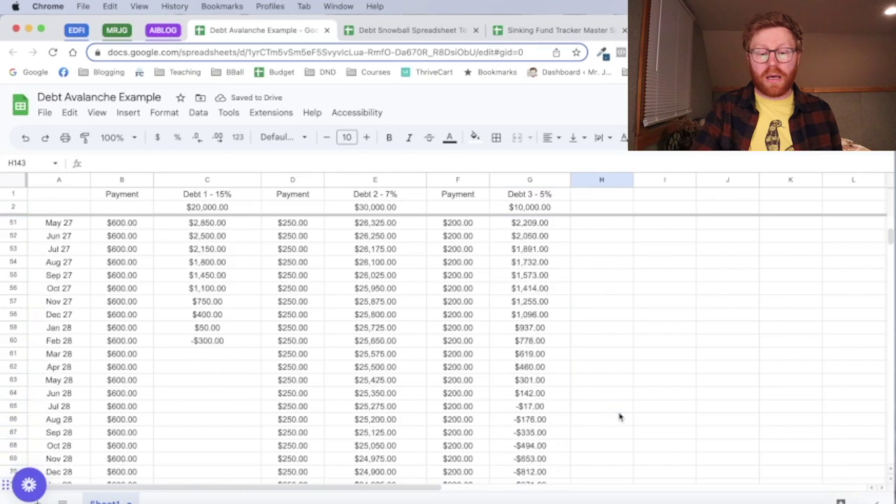
scroll(619, 417, down, 3)
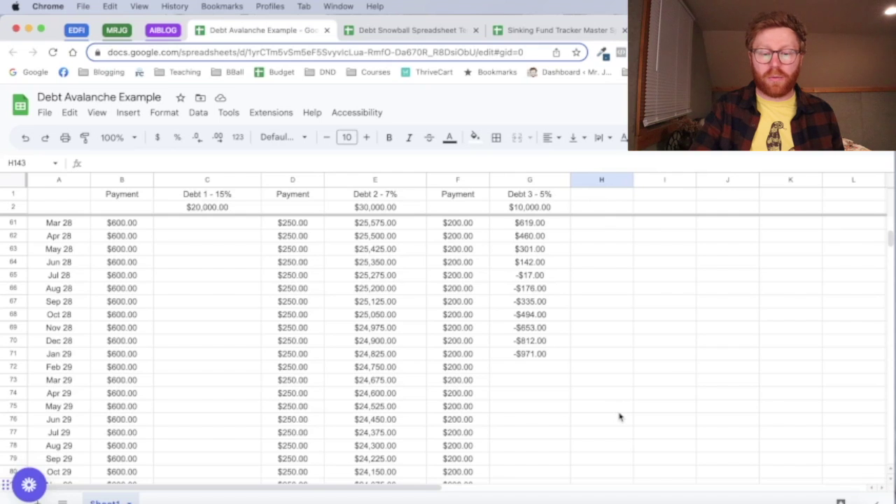
click(551, 355)
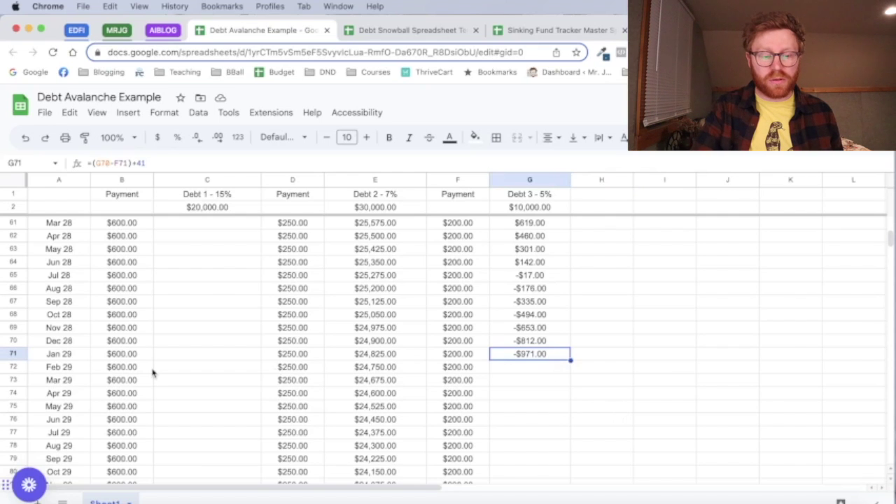
scroll(152, 371, up, 10)
scroll(153, 371, down, 3)
click(199, 379)
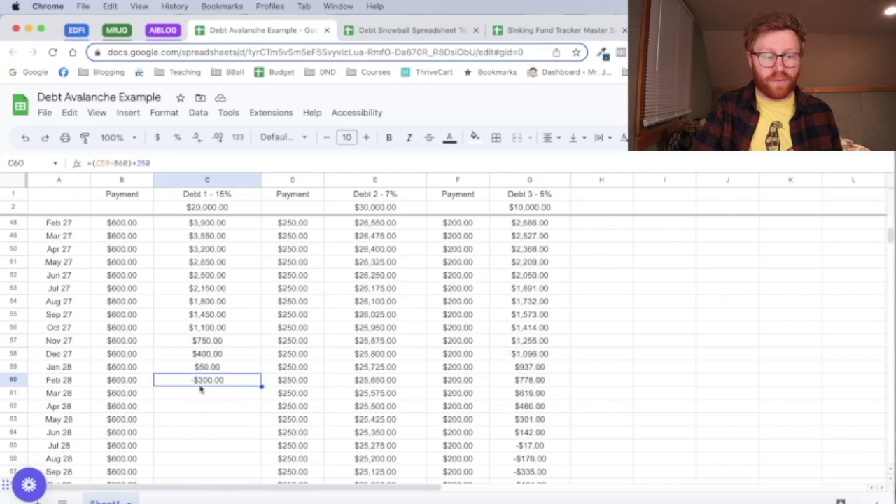
scroll(603, 424, down, 5)
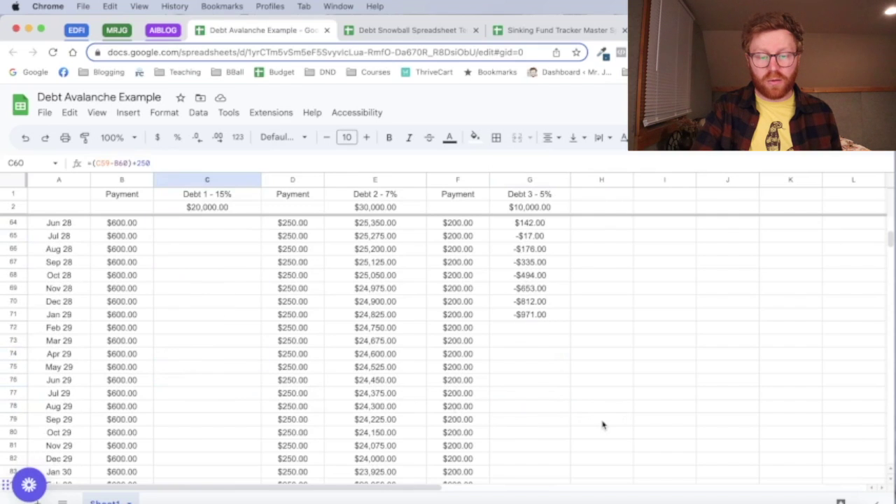
click(546, 318)
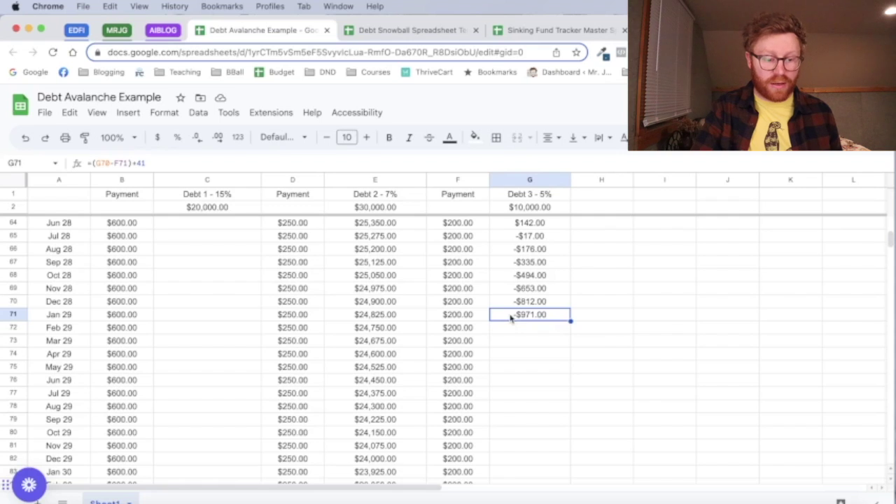
scroll(522, 351, down, 7)
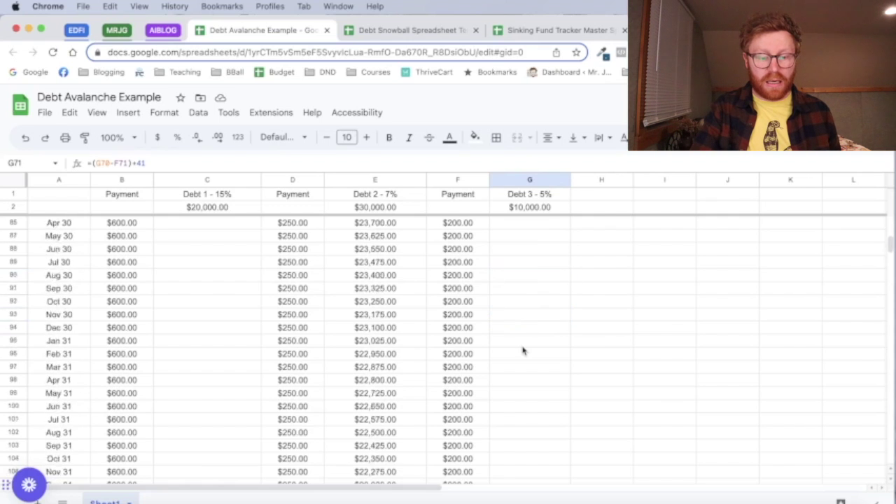
scroll(522, 350, down, 13)
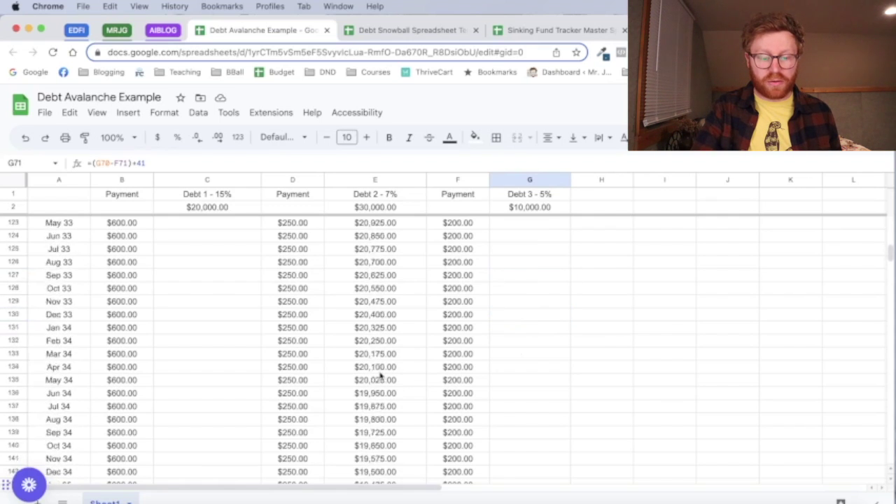
scroll(380, 376, down, 3)
click(381, 369)
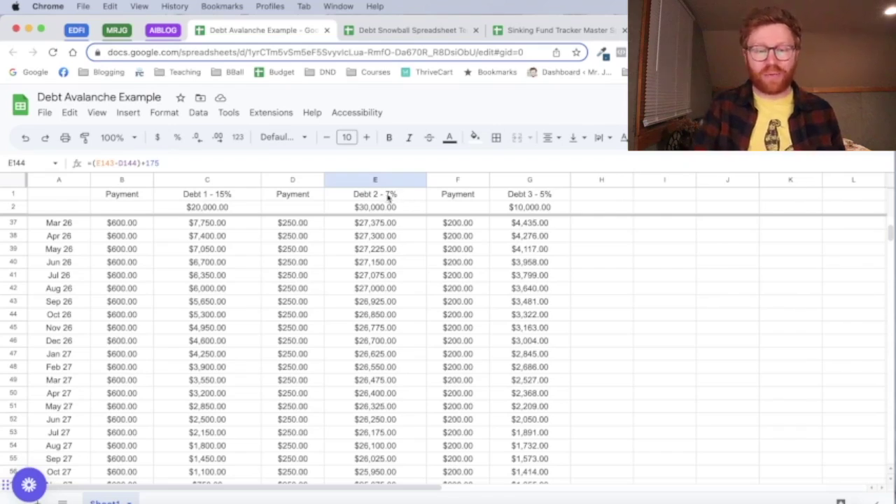
Set the Mar 28 Debt 2 payment in D61 to 850, rolling over the freed Debt 1 payment
scroll(350, 289, down, 6)
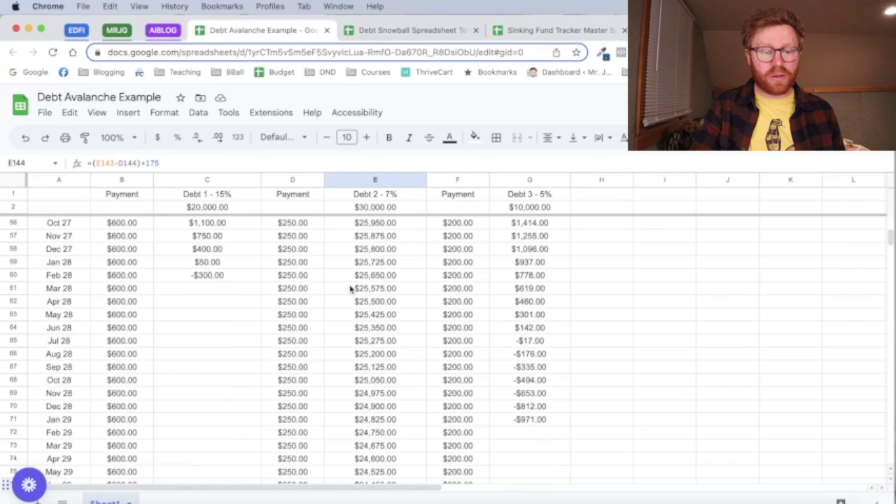
click(226, 275)
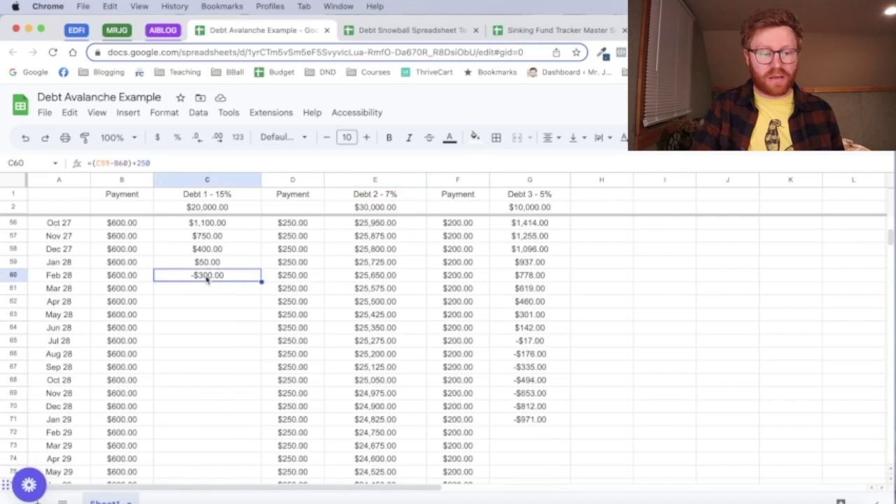
click(133, 284)
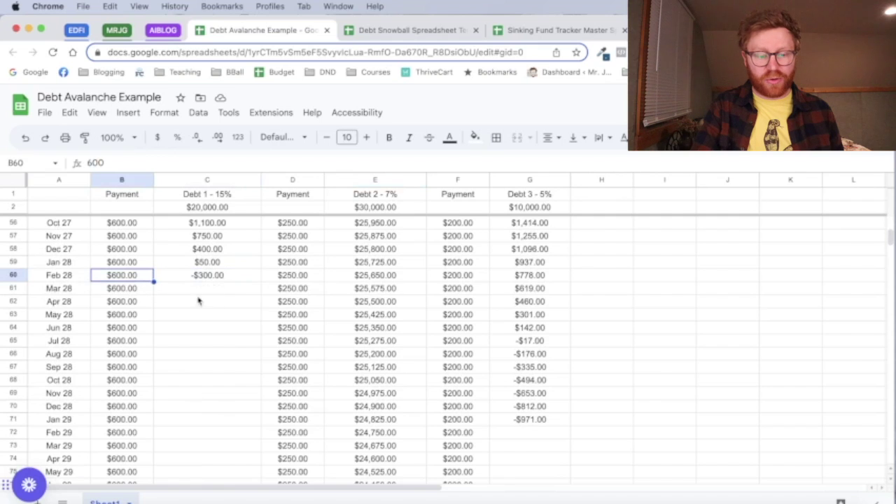
click(292, 290)
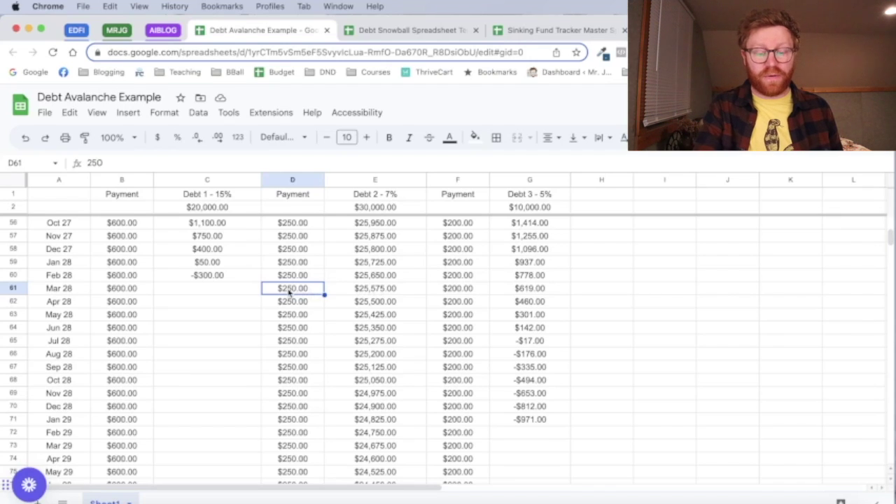
text(850)
key(Return)
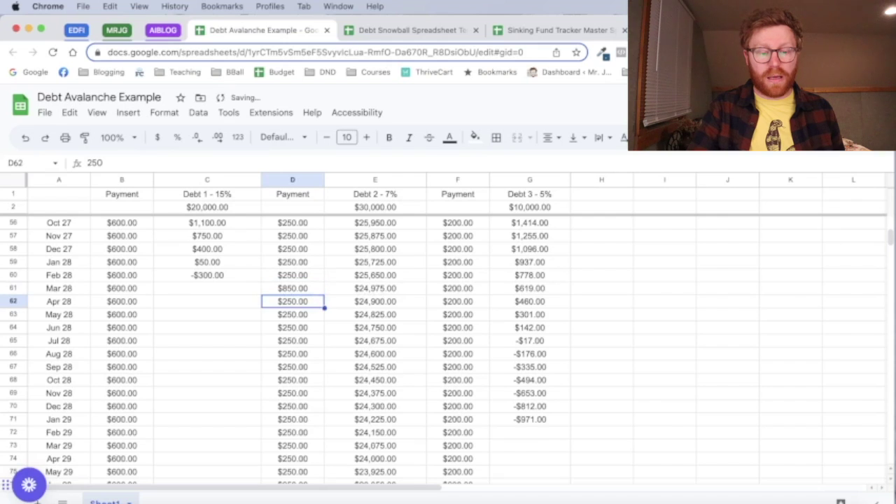
click(297, 293)
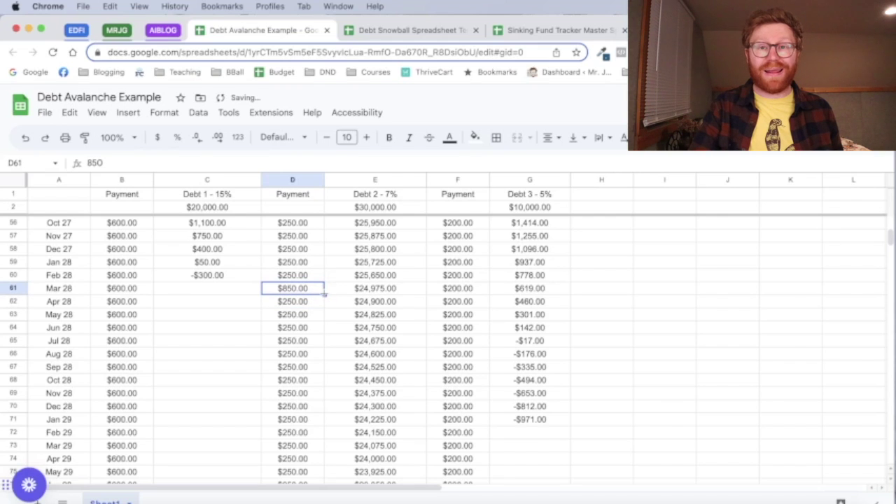
Fill the 850 Debt 2 payment down from D61 through the May 33 row, D123
drag(325, 295, 322, 442)
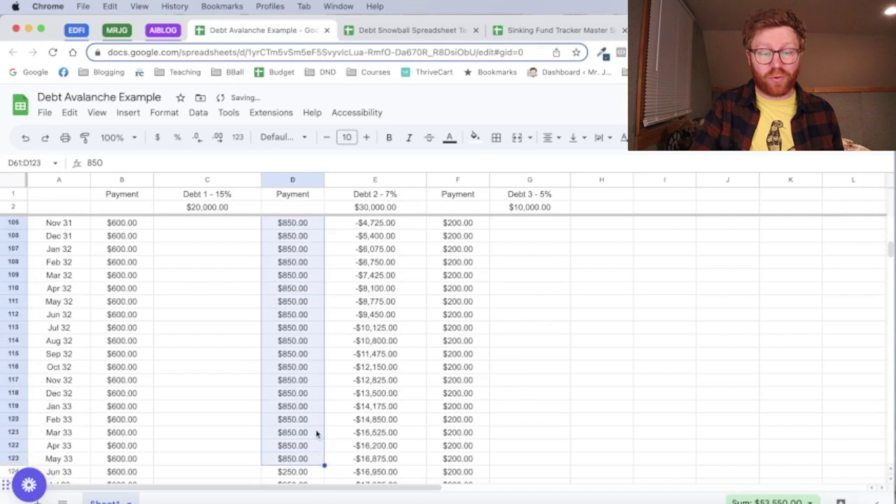
scroll(316, 434, up, 10)
right_click(316, 434)
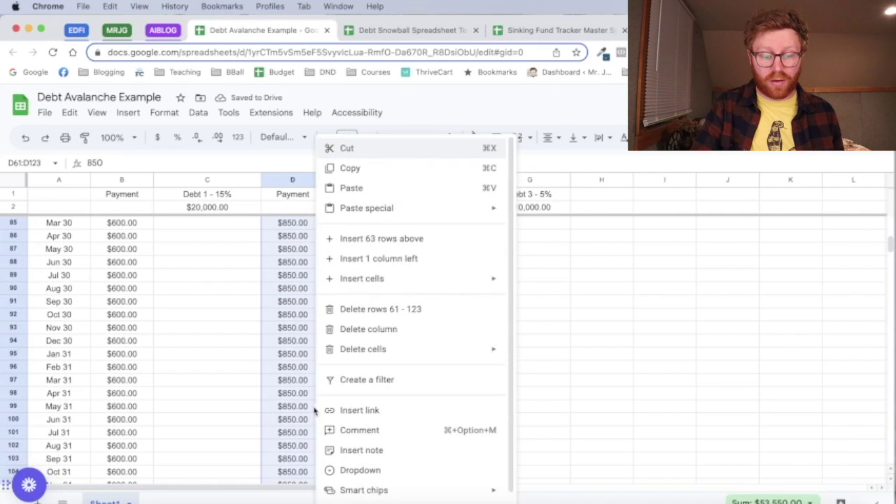
click(309, 419)
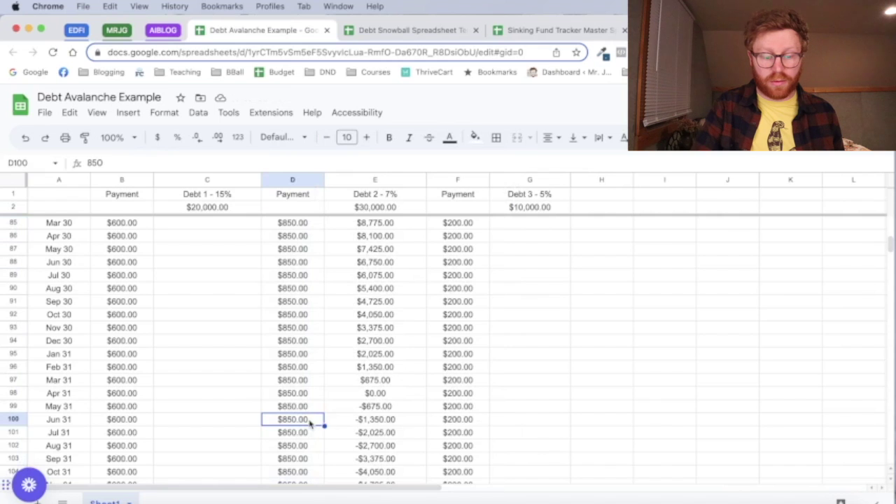
Clear the surplus negative Debt 2 balances from E100 down to E146, keeping May 31 as the last balance
drag(361, 424, 374, 385)
key(Delete)
scroll(375, 351, up, 9)
scroll(375, 350, up, 6)
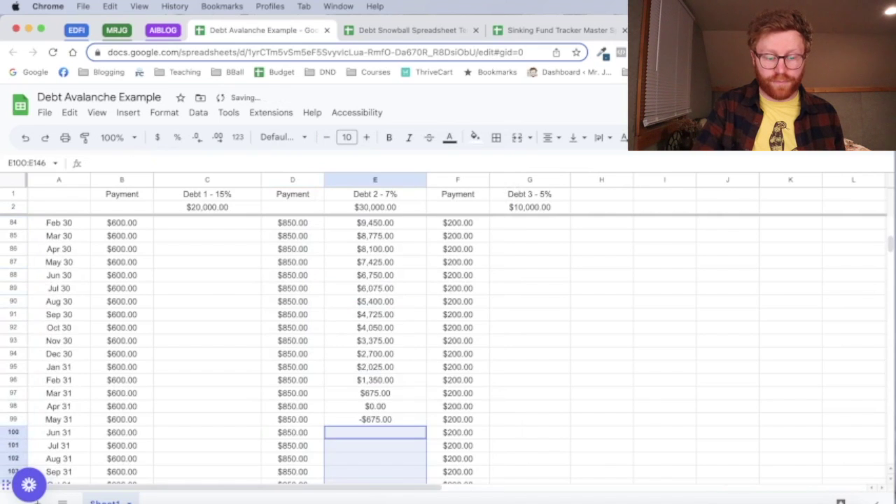
click(375, 421)
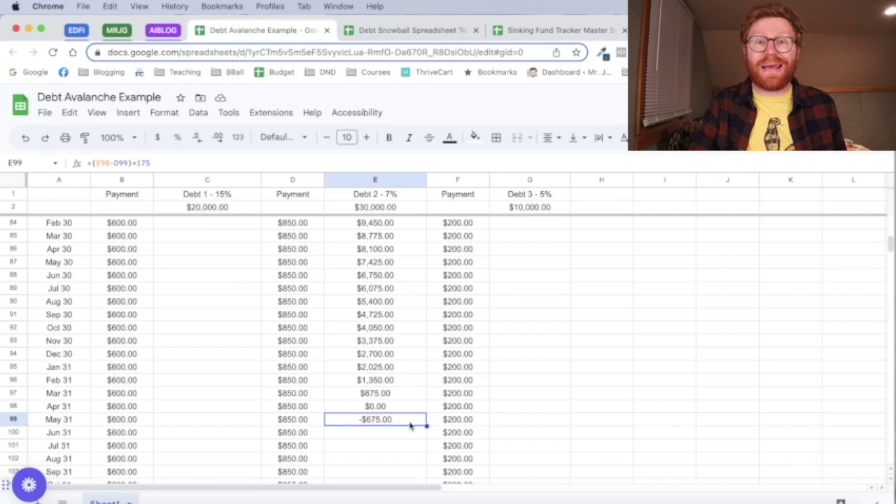
Clear the surplus negative Debt 3 balances from G66 down to G71, keeping Jul 28 as the last balance
scroll(411, 425, up, 6)
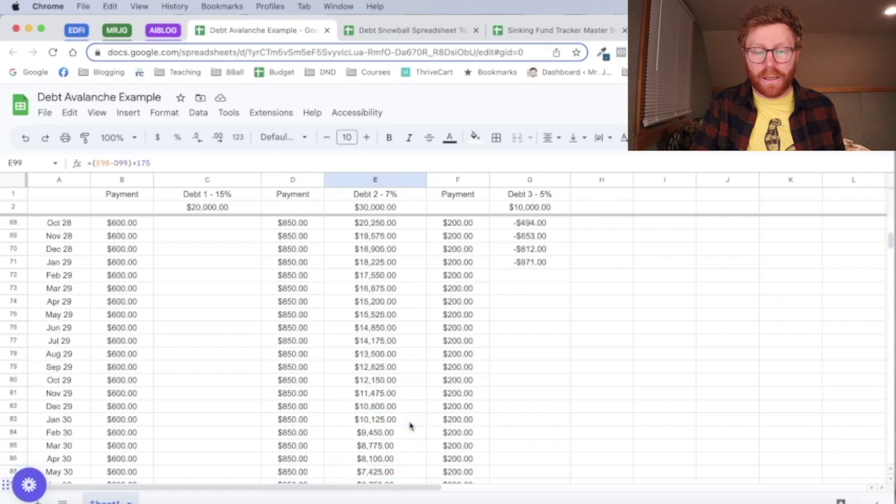
click(536, 289)
scroll(535, 290, up, 2)
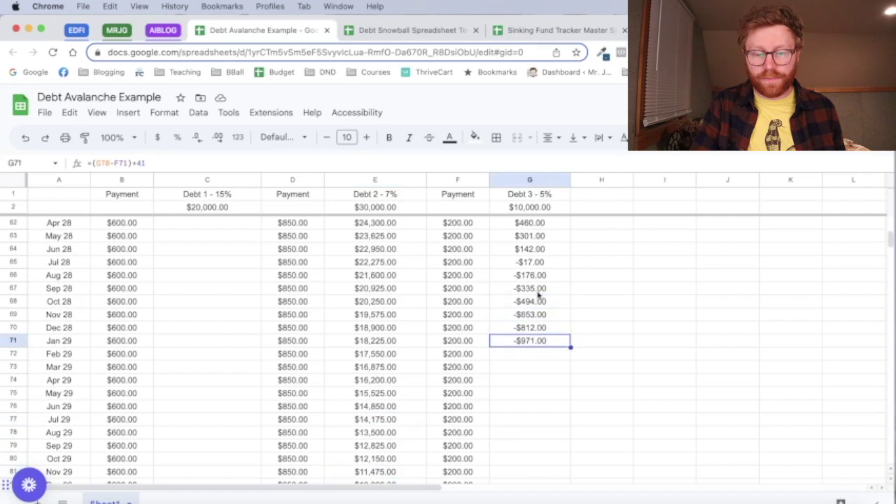
scroll(535, 288, up, 1)
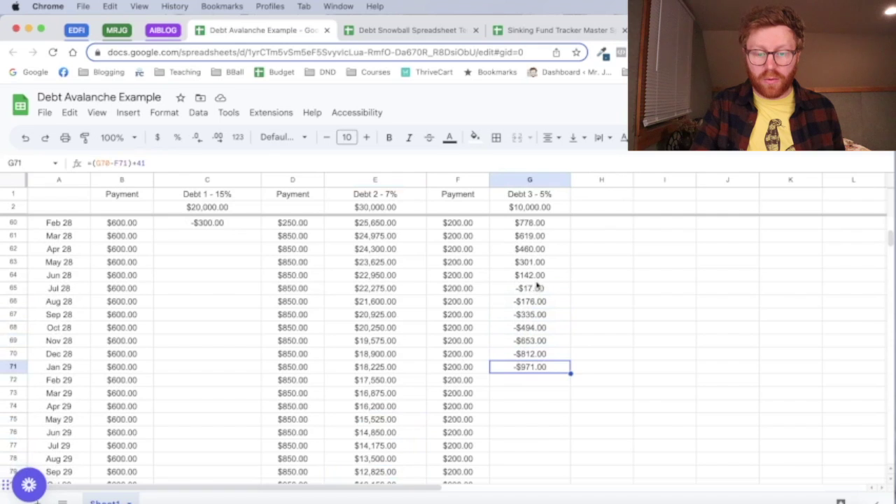
click(538, 288)
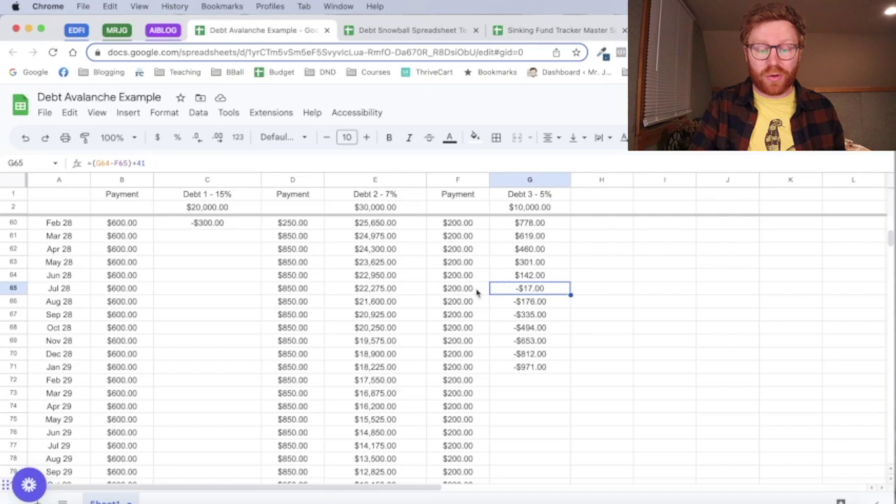
click(530, 301)
key(ctrl+shift+Down)
key(Delete)
click(525, 302)
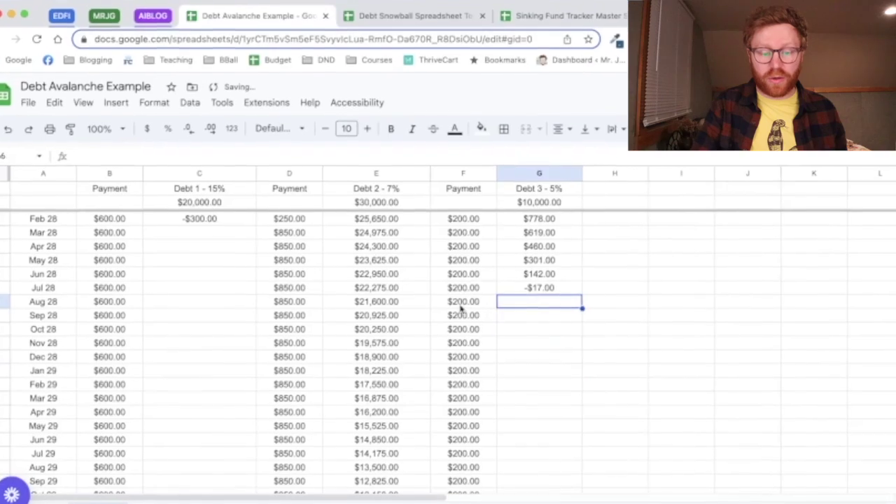
Set the Aug 28 Debt 2 payment in D66 to 1050, rolling over the freed Debt 3 payment
click(308, 301)
text(1)
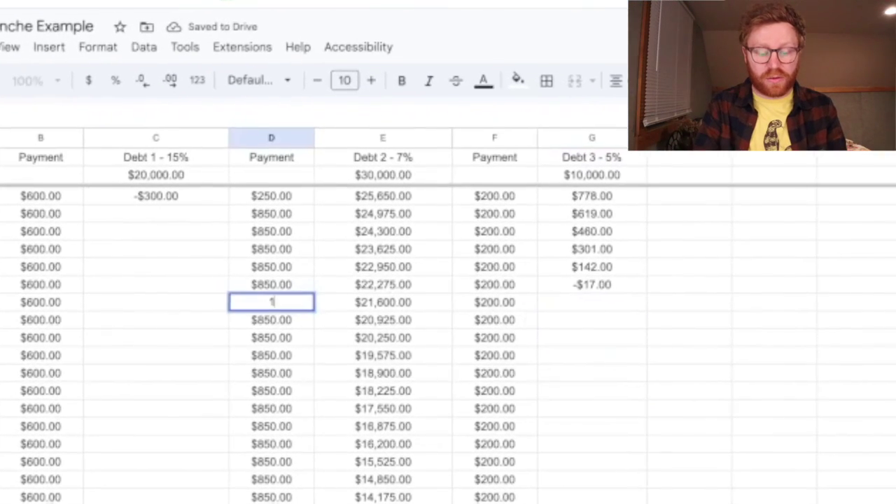
text(050)
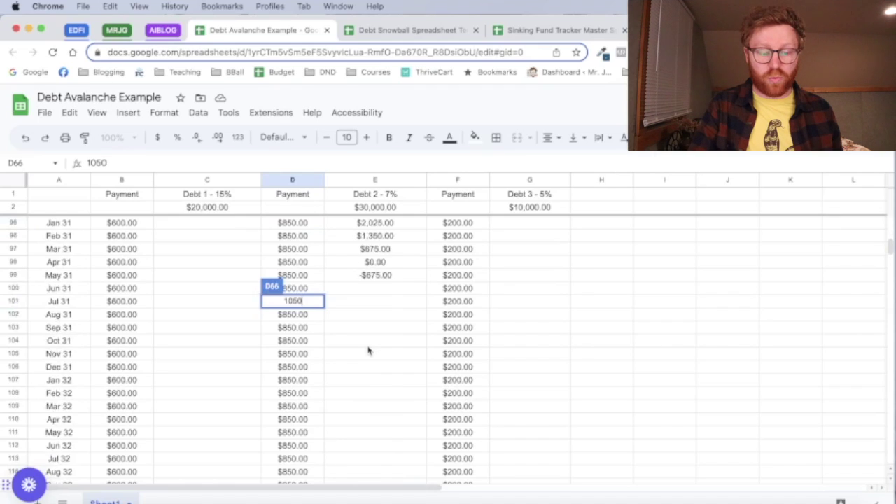
scroll(369, 350, up, 8)
key(Return)
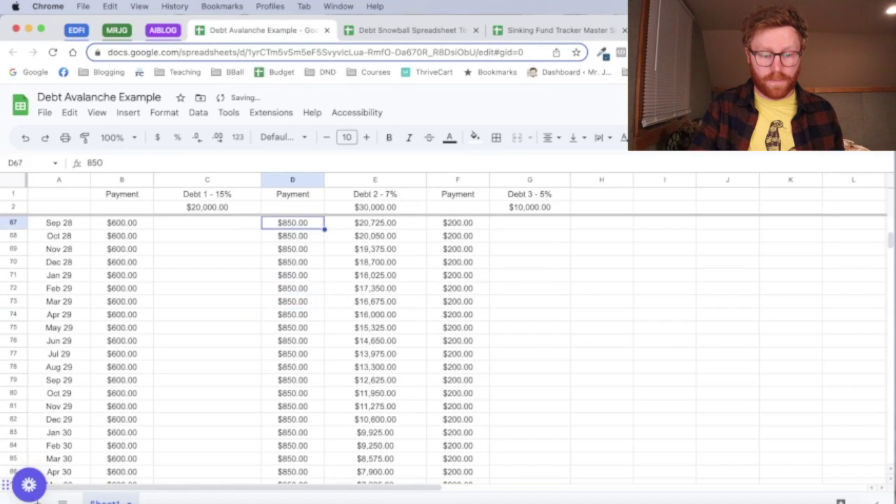
Fill the 1050 Debt 2 payment down from D66 through Oct 30 in D92 and select the Sep 30 Debt 2 balance
scroll(336, 266, up, 3)
click(314, 278)
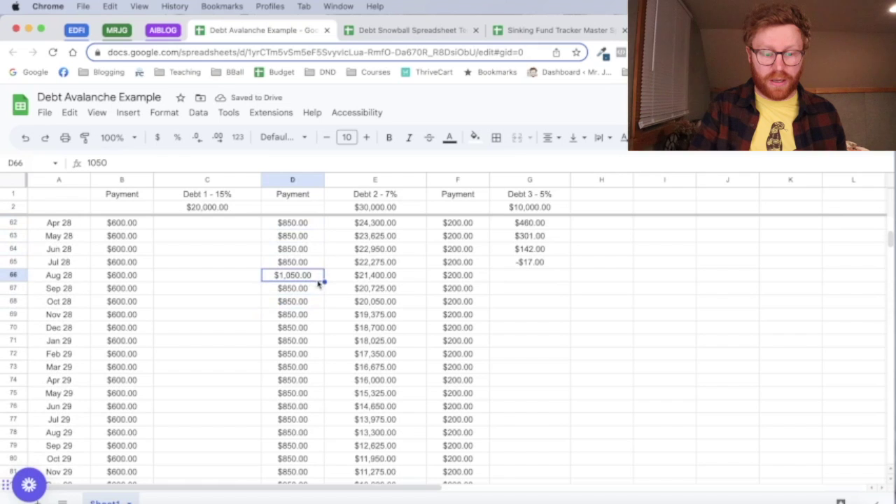
drag(324, 281, 323, 460)
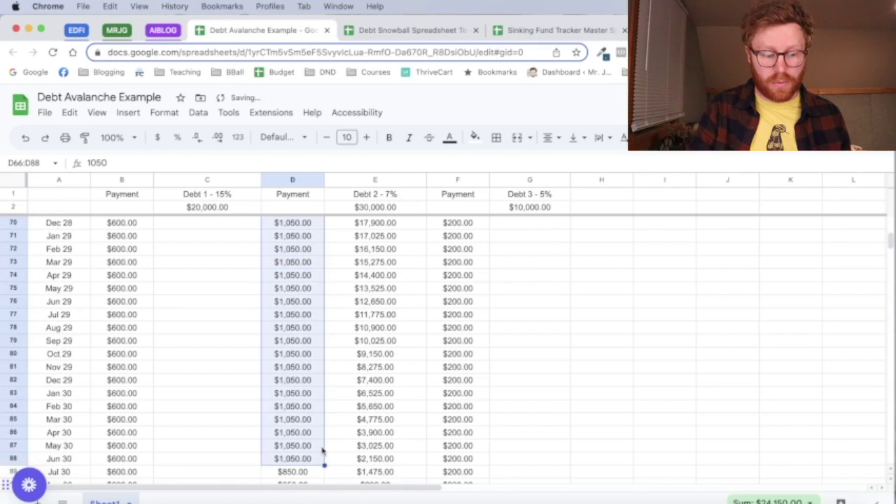
scroll(322, 451, down, 3)
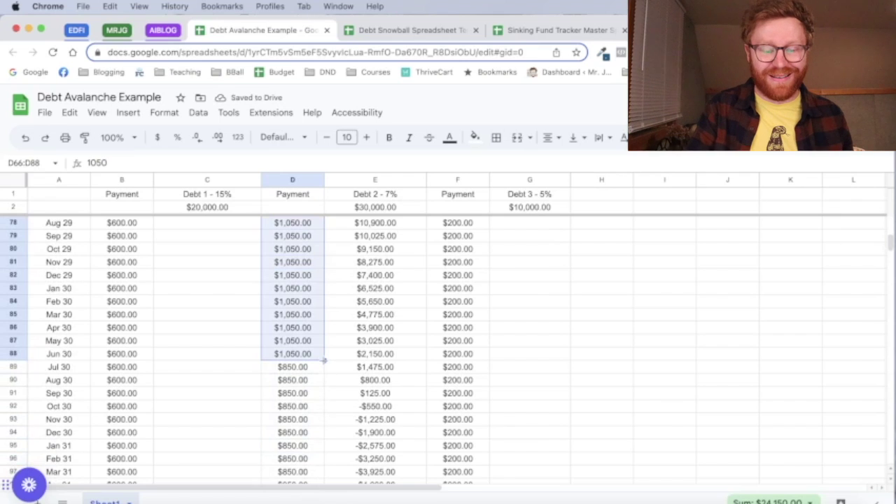
drag(324, 360, 325, 413)
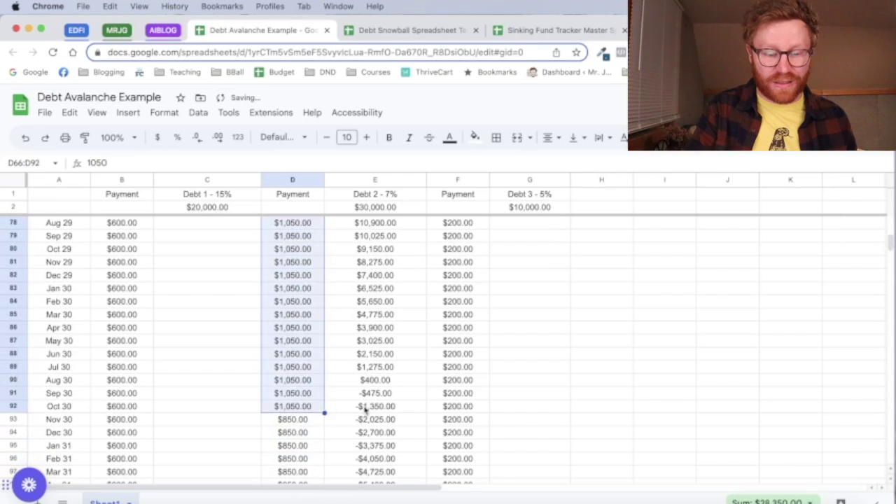
click(384, 396)
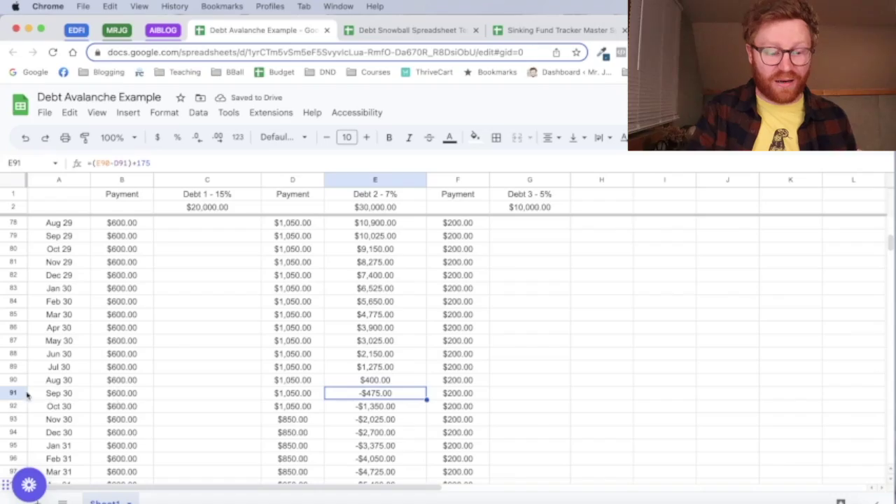